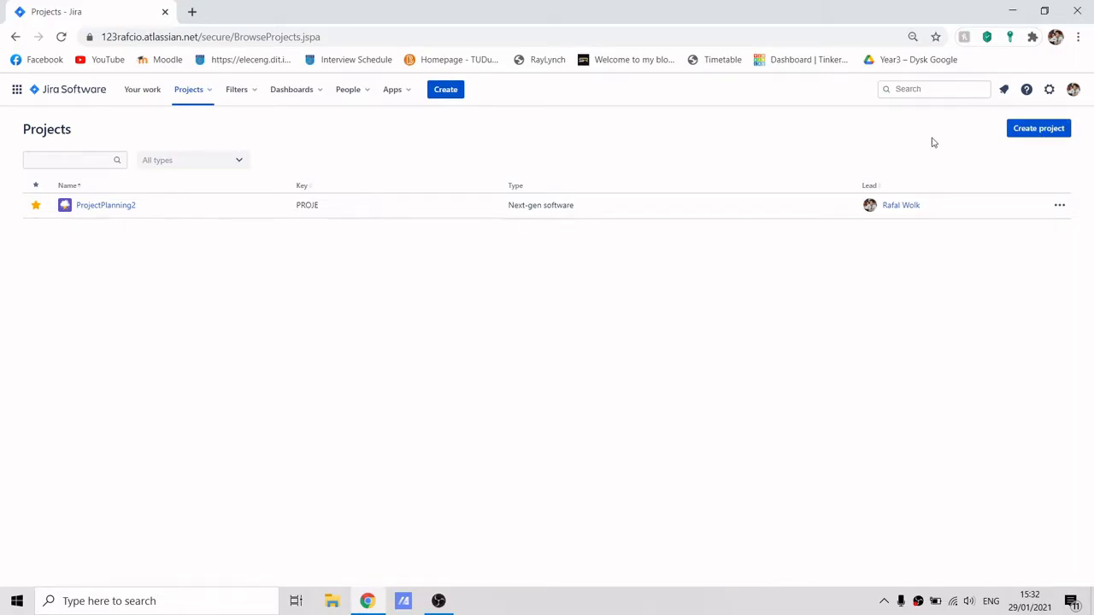
Start creating a new project and choose the Next-gen project type.
left_click(196, 94)
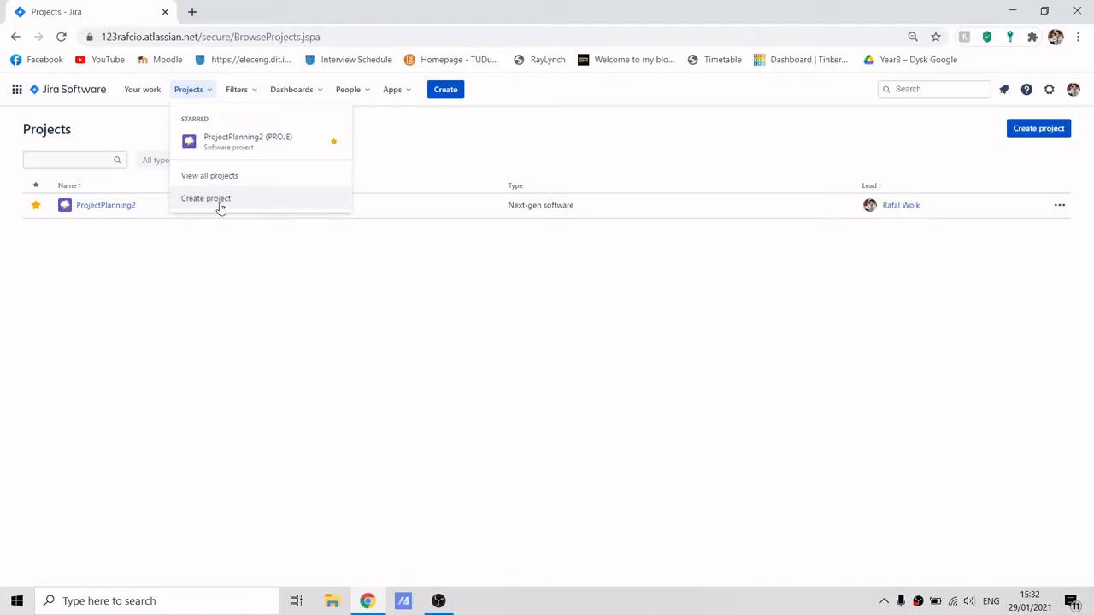
left_click(1051, 136)
scroll(889, 179, "down", 2)
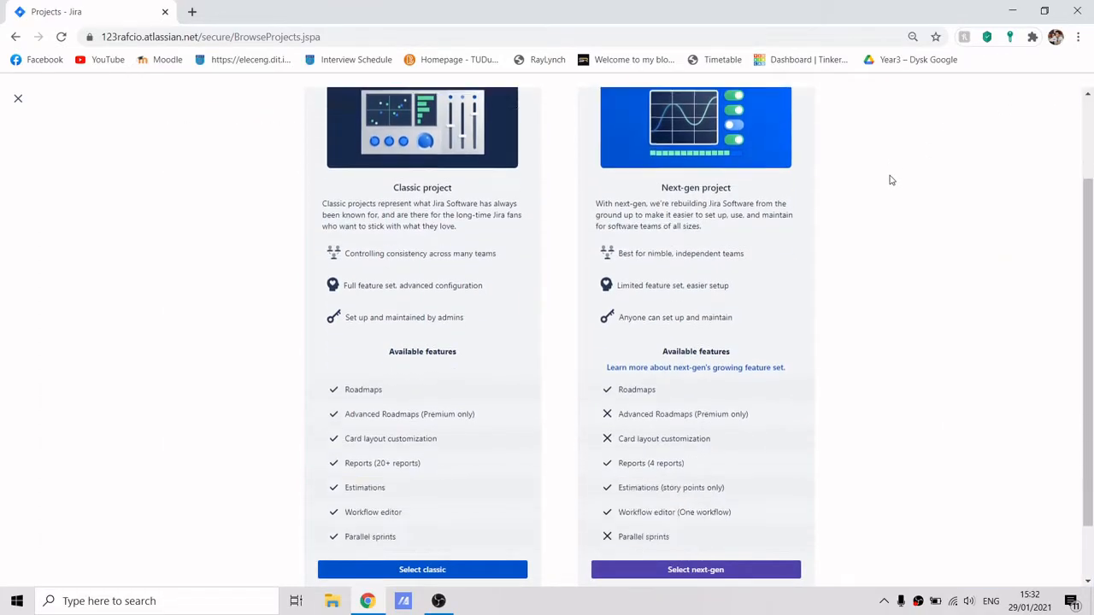
scroll(888, 179, "up", 2)
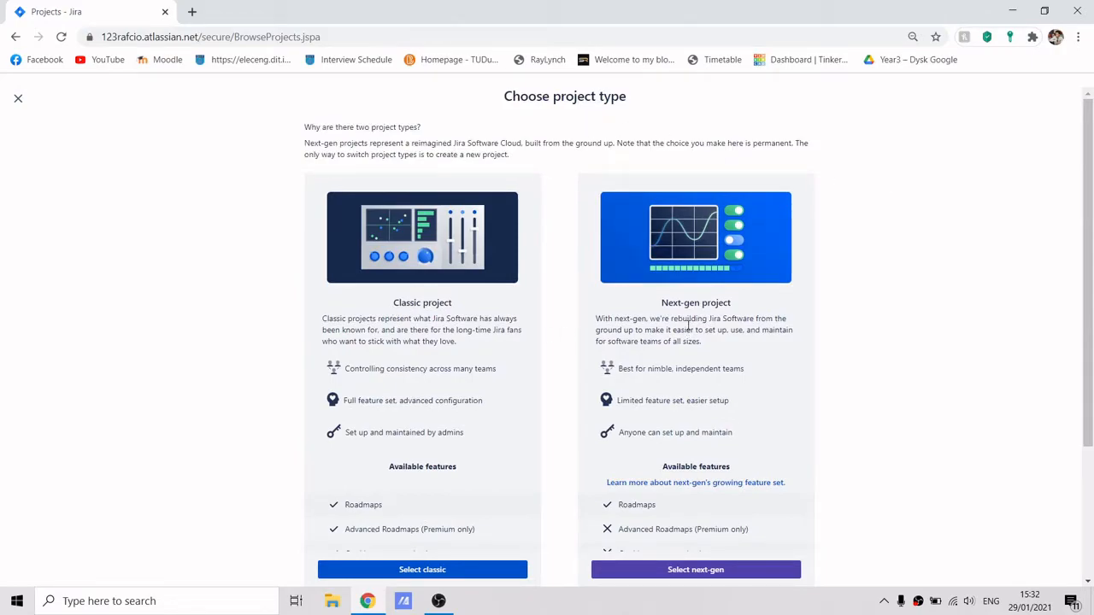
scroll(769, 312, "down", 1)
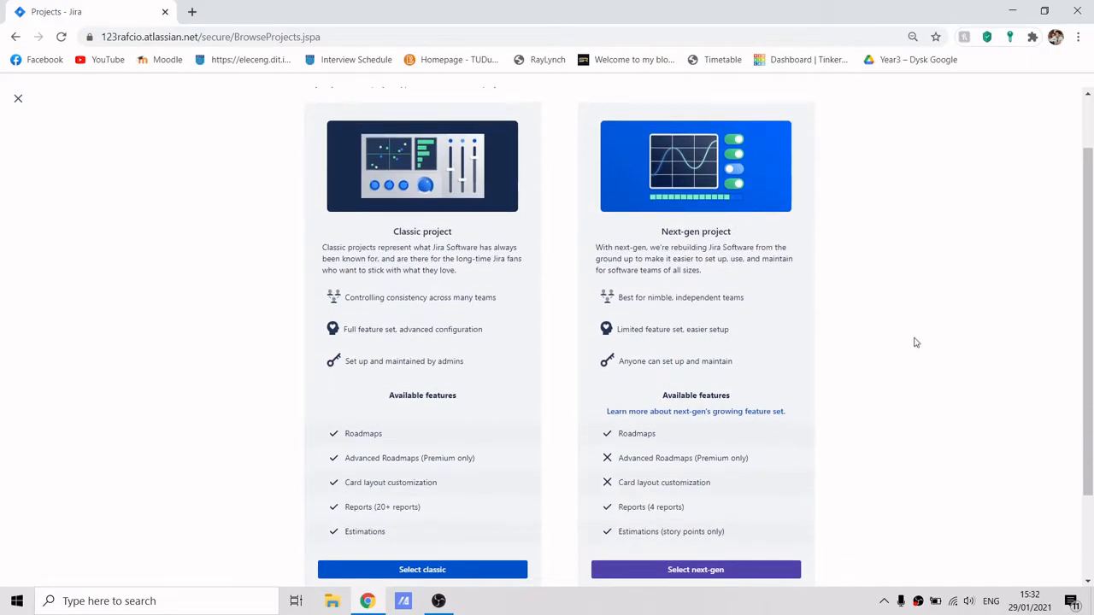
scroll(744, 525, "down", 1)
left_click(696, 569)
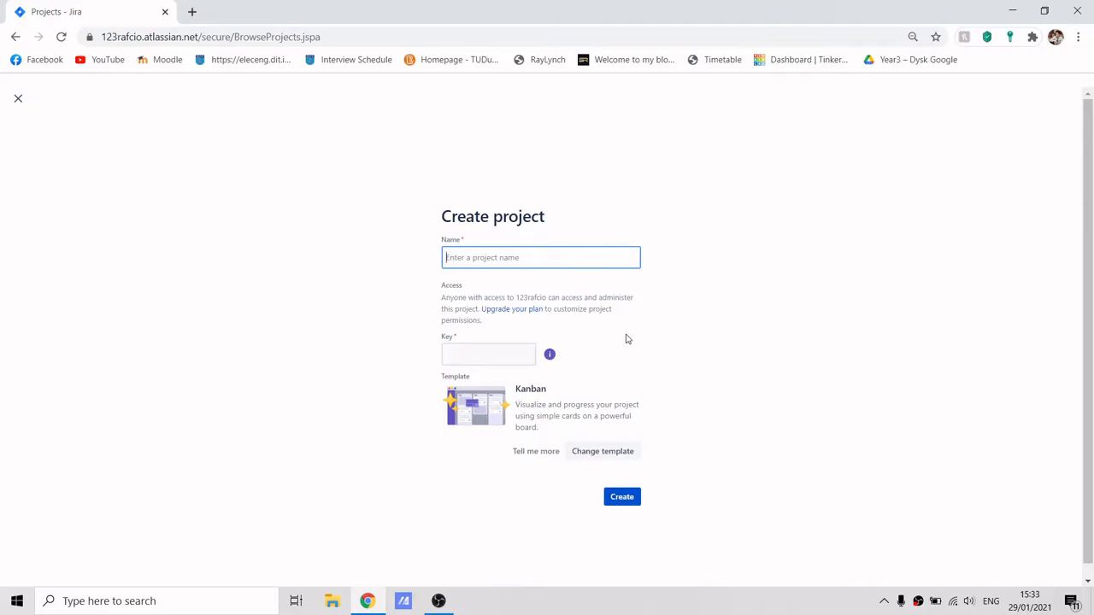
Create the project named Jira_Demo with the Kanban template.
type("Jira_d")
key("BackSpace")
key("BackSpace")
type("mo")
left_click(630, 498)
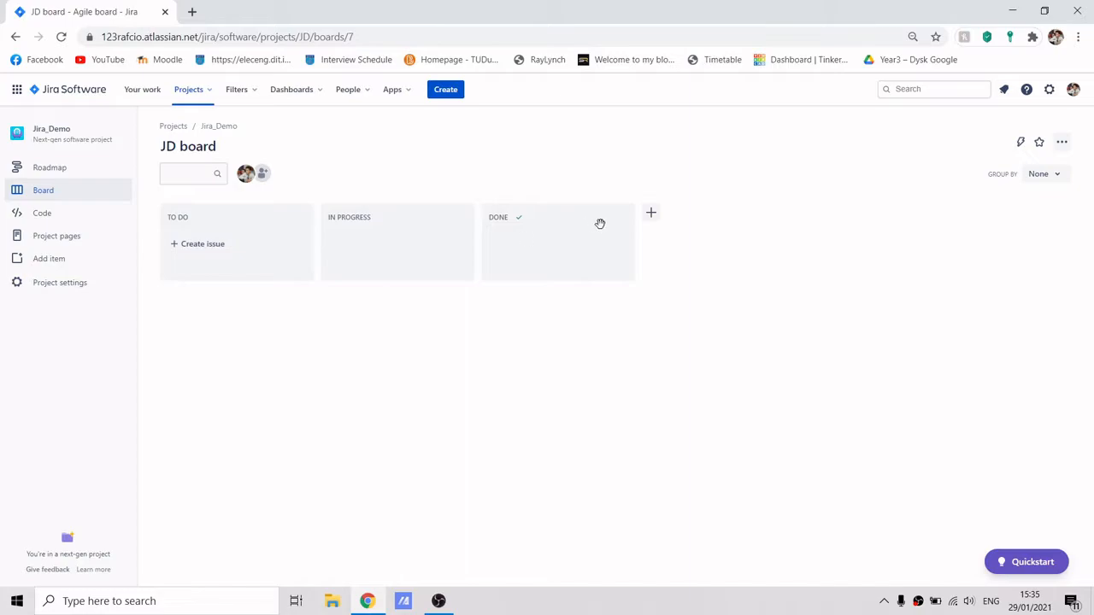
Add two board columns named Design and Manufacture.
left_click(652, 214)
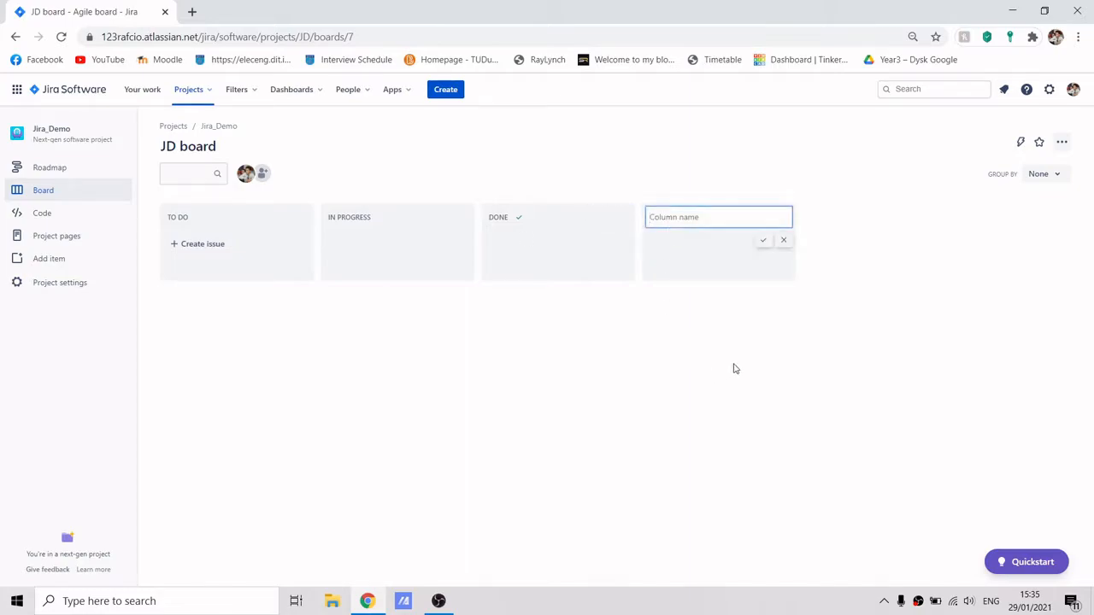
type("Design")
key("Return")
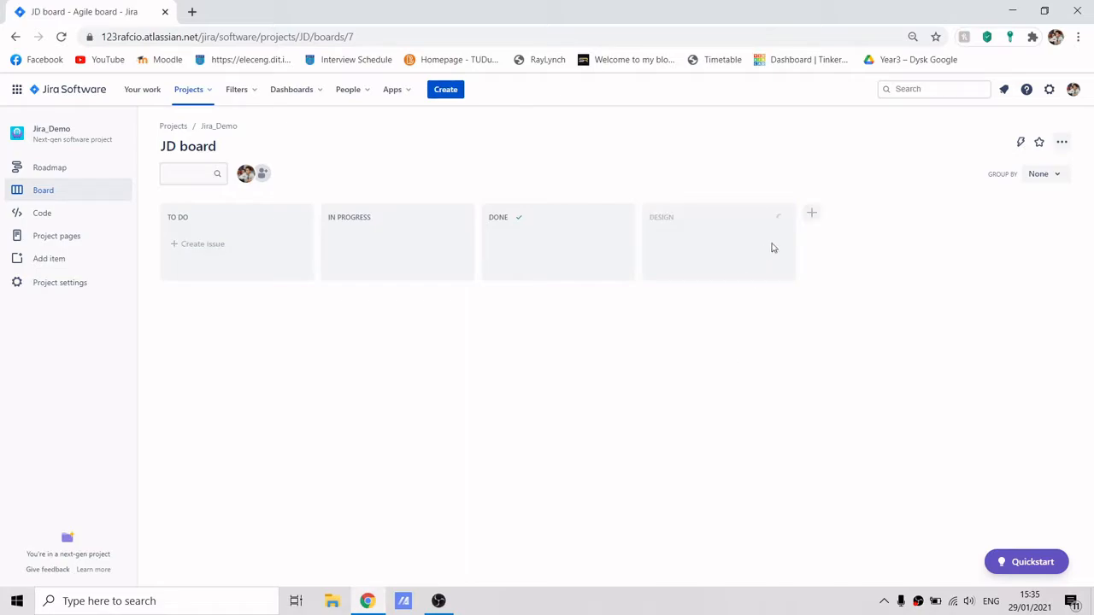
left_click(812, 215)
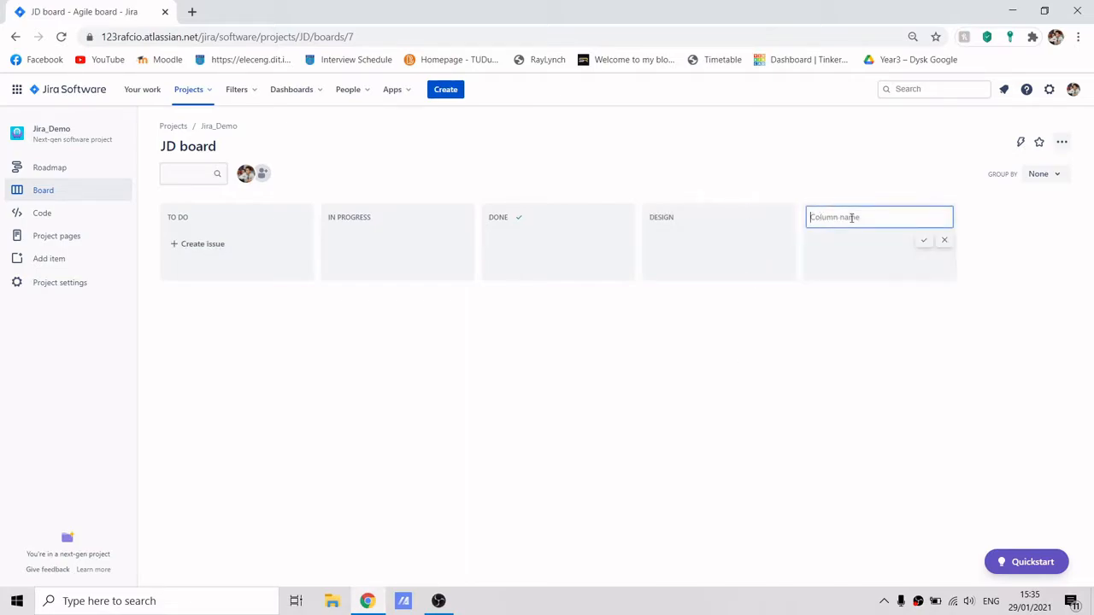
type("Manufacture")
key("Return")
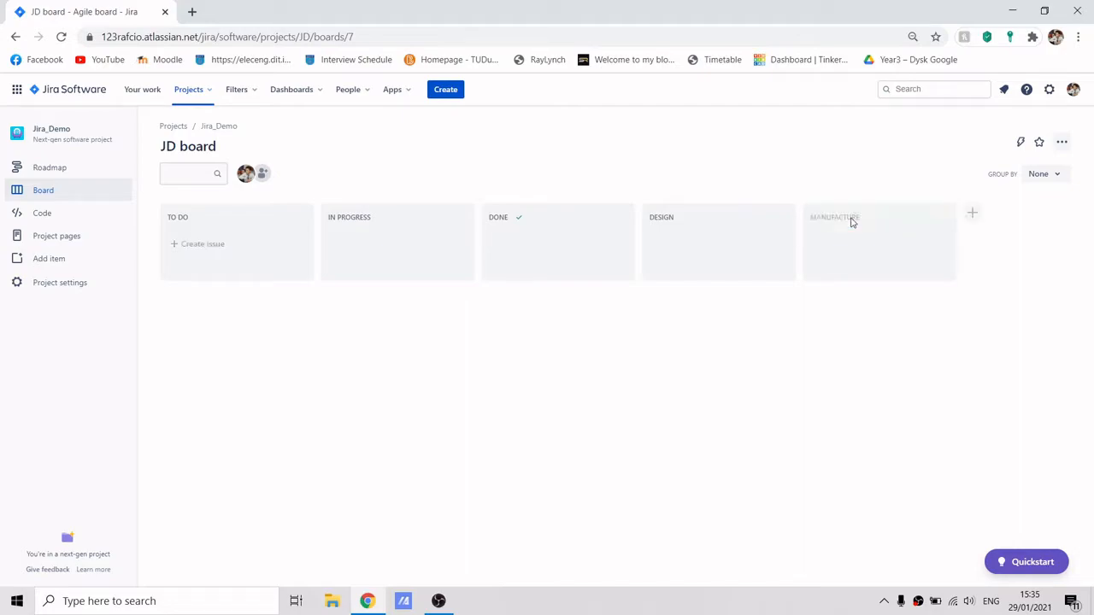
Add two more board columns named Testing and Backlog.
left_click(972, 214)
type("Testing")
key("Return")
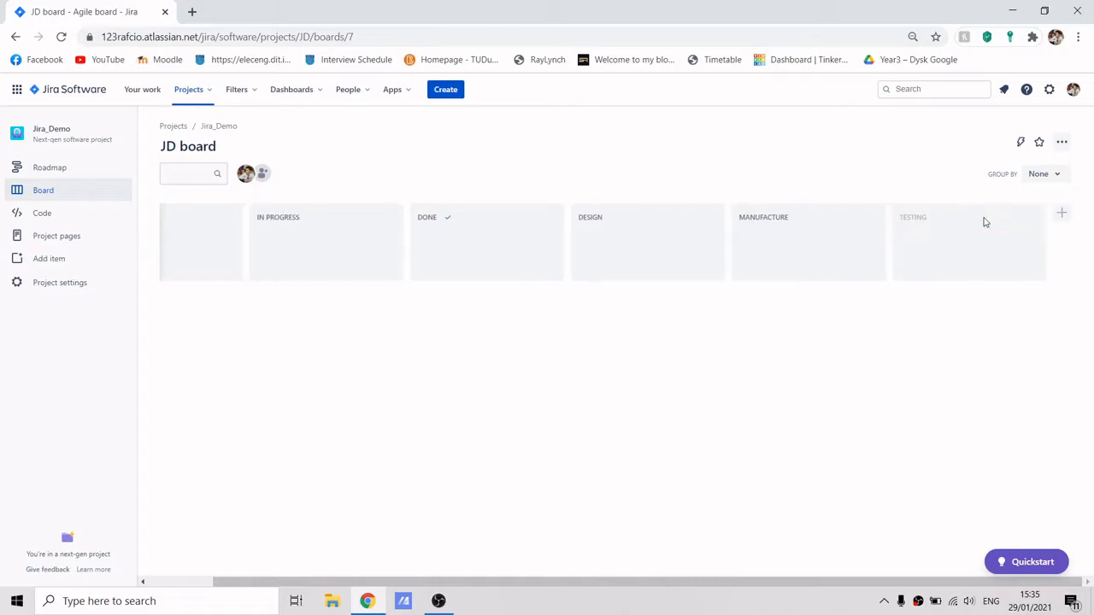
left_click(1061, 214)
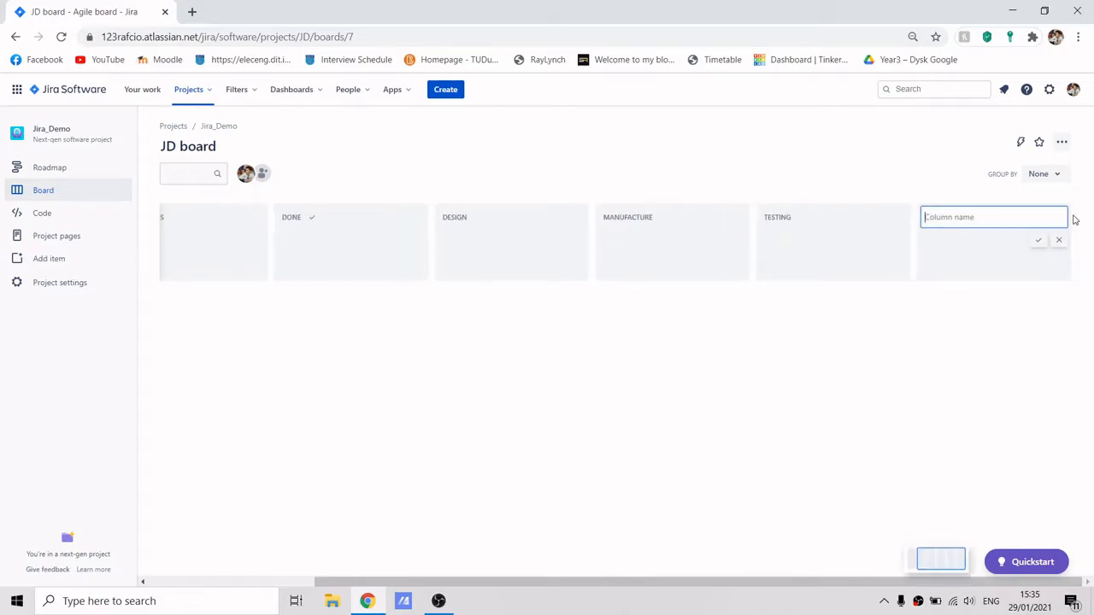
type("BAcklog")
key("Return")
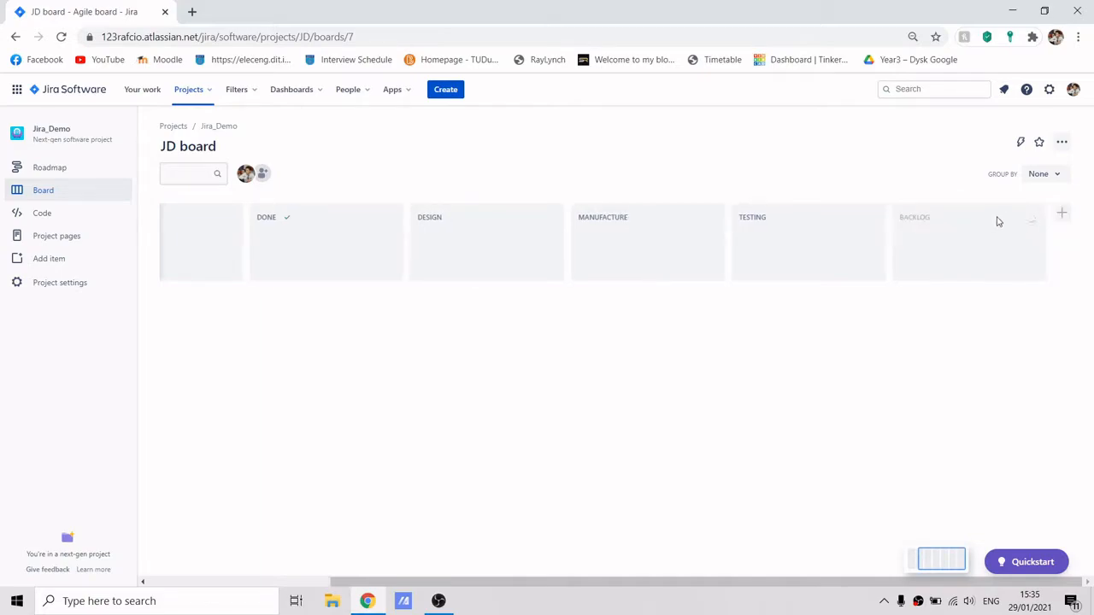
Reorder the board so Backlog is the first column and Done is the last.
left_click_drag(989, 213, 232, 217)
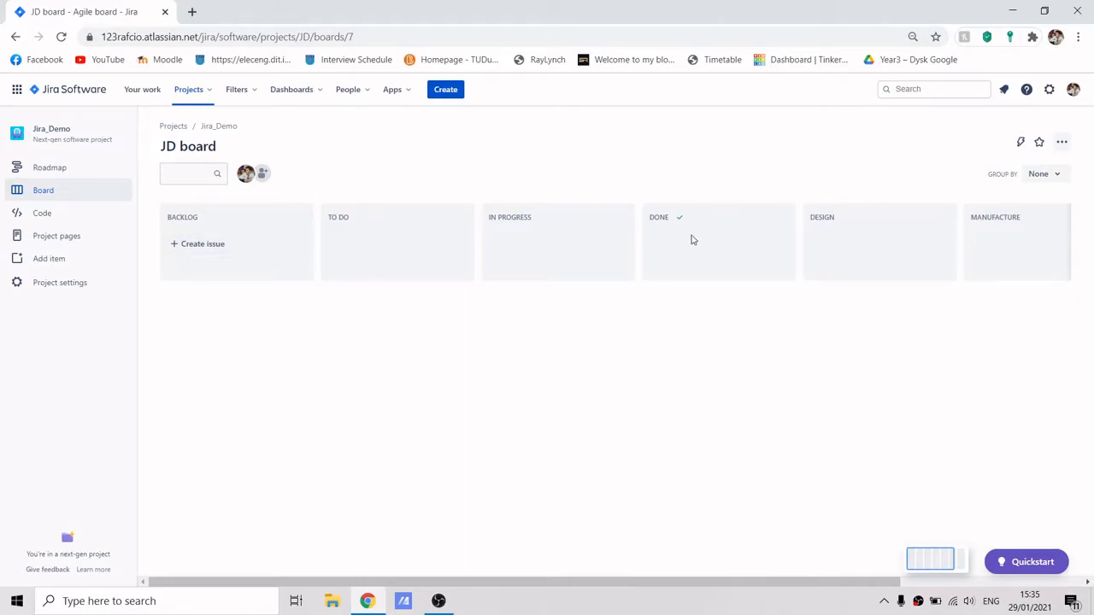
left_click_drag(701, 217, 933, 218)
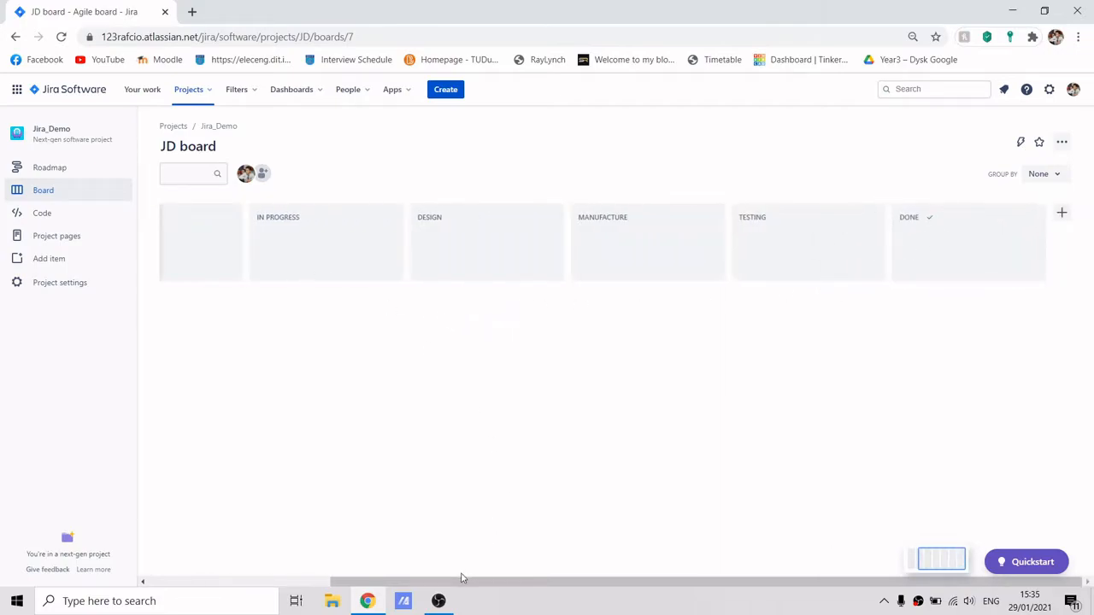
Delete the In Progress column from the board.
left_click_drag(459, 581, 327, 562)
left_click(376, 217)
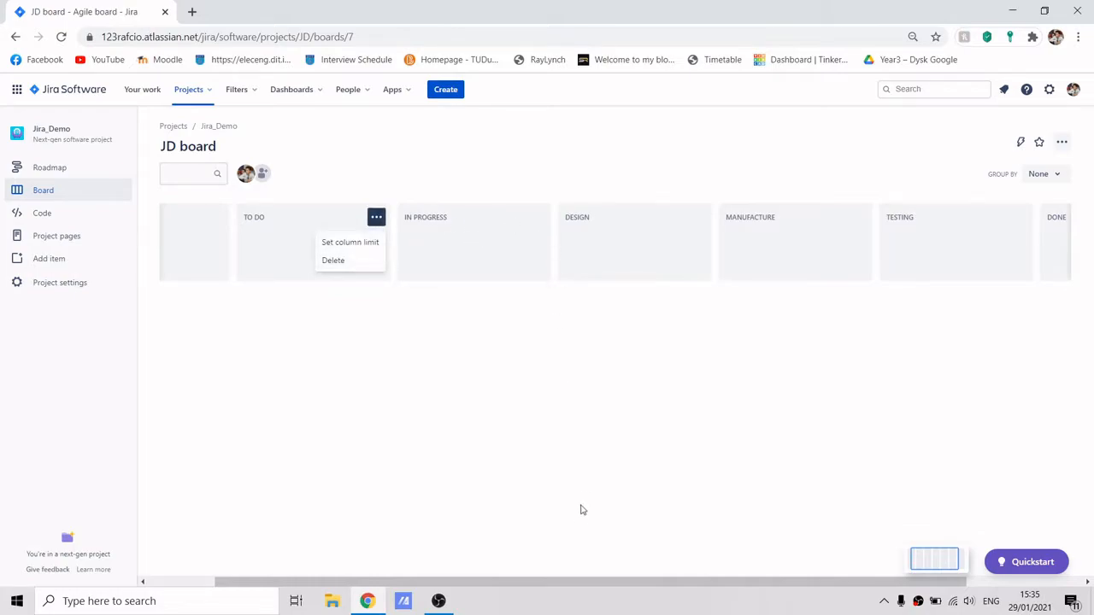
left_click_drag(538, 584, 596, 577)
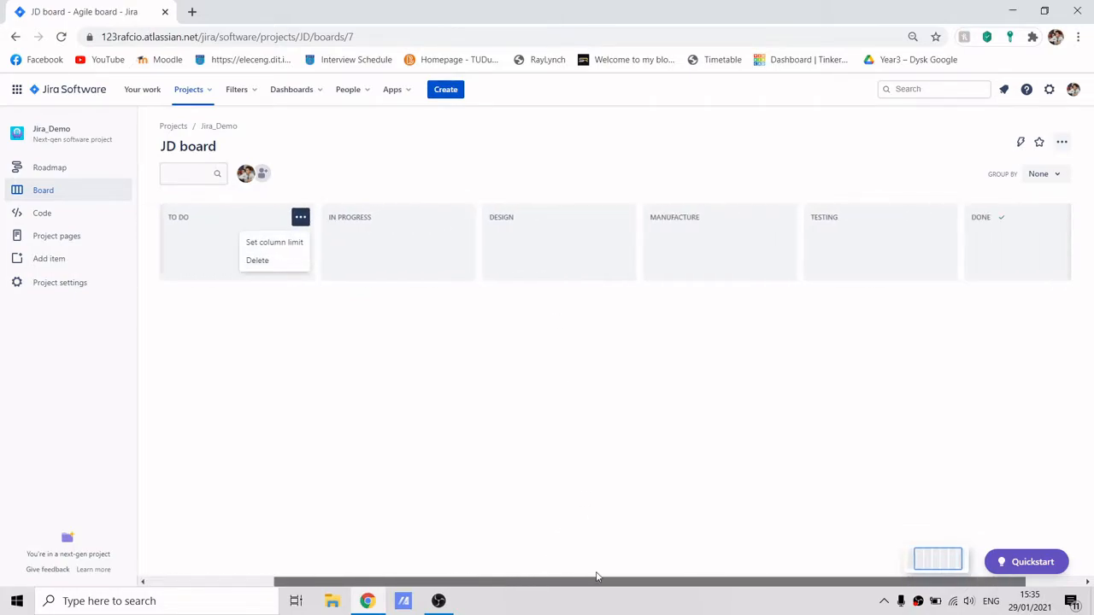
left_click(462, 217)
left_click(447, 265)
left_click(588, 233)
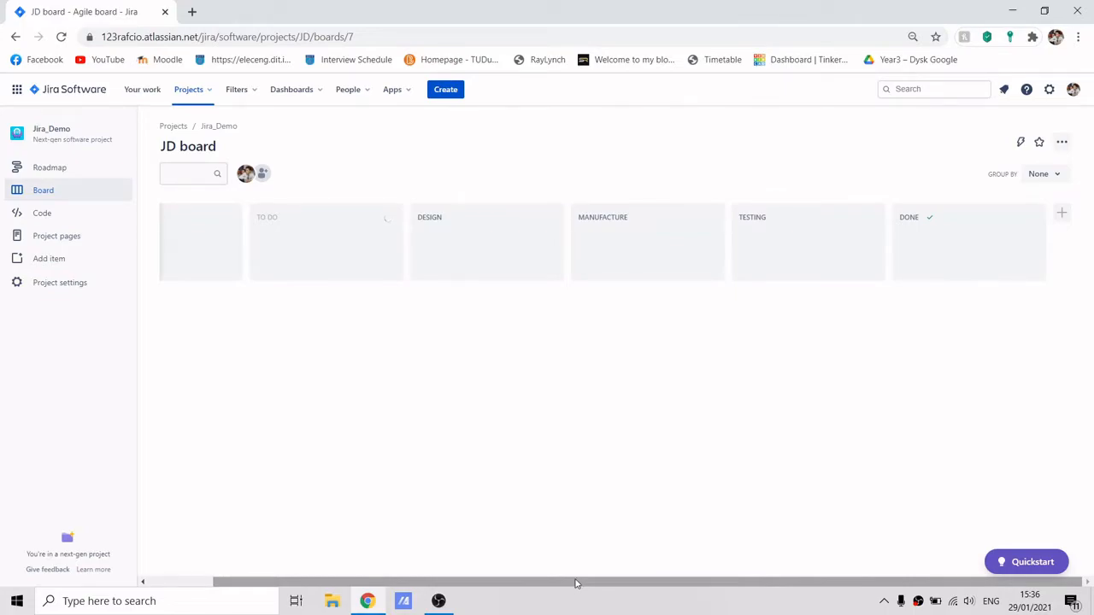
left_click_drag(576, 582, 400, 581)
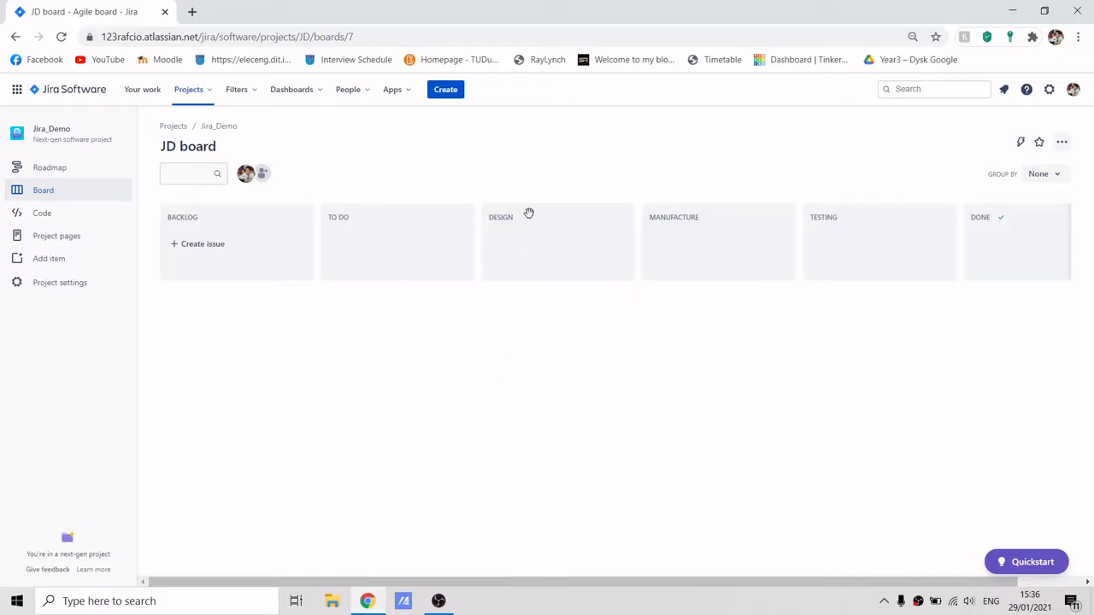
Open the board's workflow manager.
left_click(264, 175)
left_click(1069, 145)
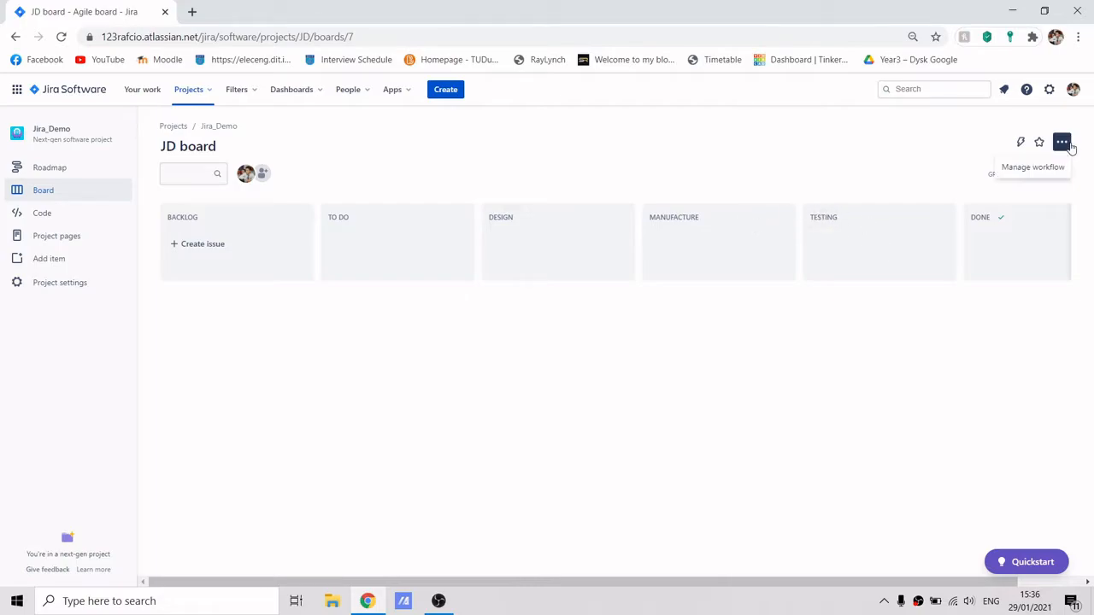
left_click(1016, 171)
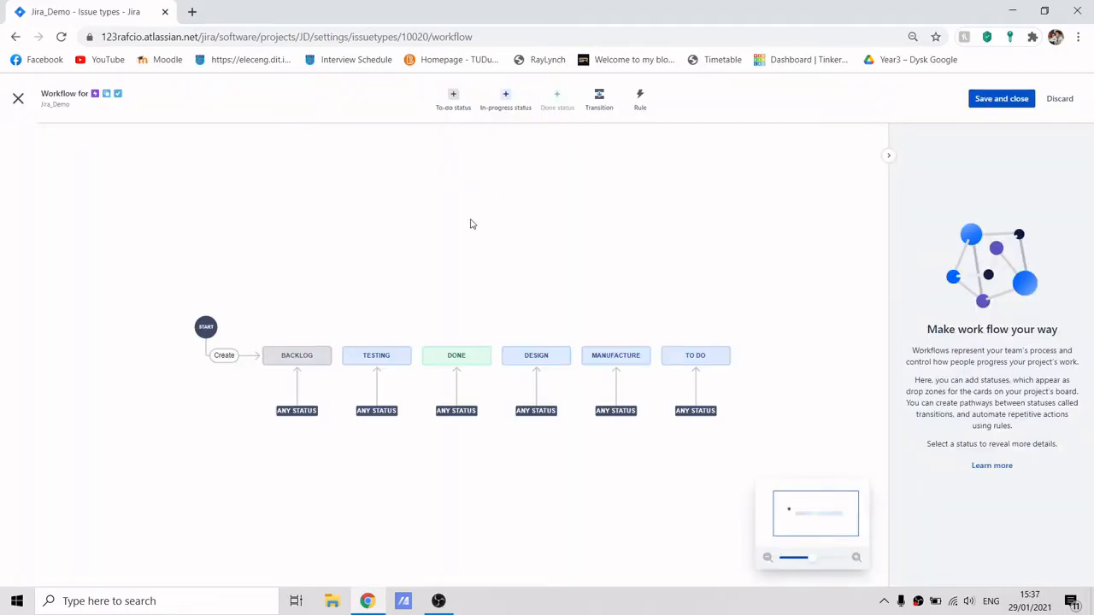
Arrange the workflow statuses in the order Backlog, To Do, Design, Manufacture, Testing, Done.
left_click_drag(453, 356, 386, 311)
left_click_drag(376, 356, 682, 354)
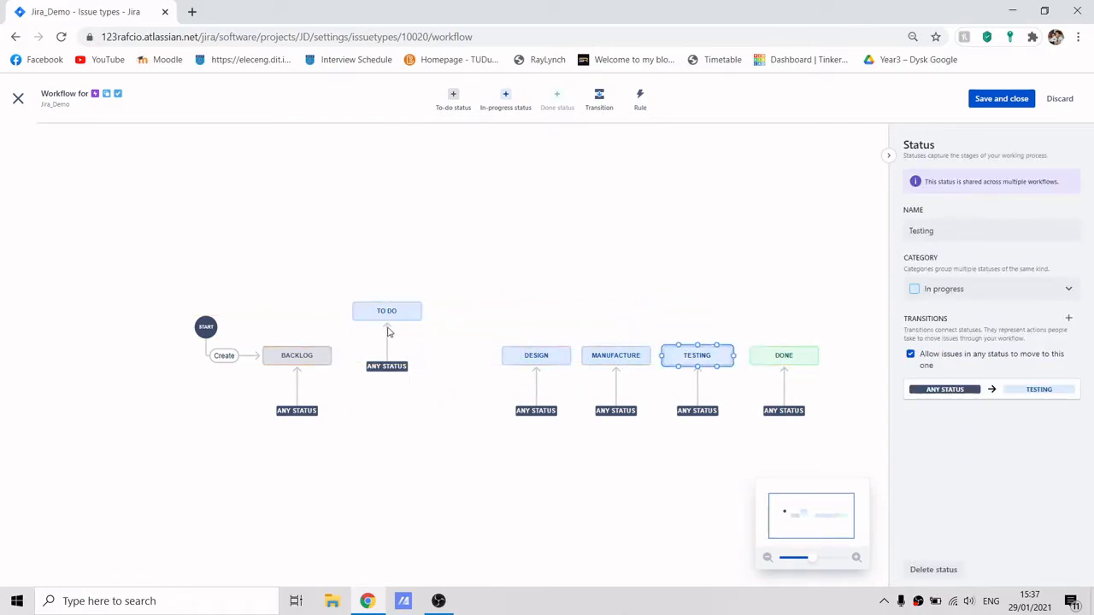
left_click_drag(382, 315, 381, 355)
left_click_drag(537, 355, 476, 356)
left_click_drag(616, 355, 573, 355)
left_click_drag(697, 354, 661, 355)
left_click_drag(784, 355, 757, 354)
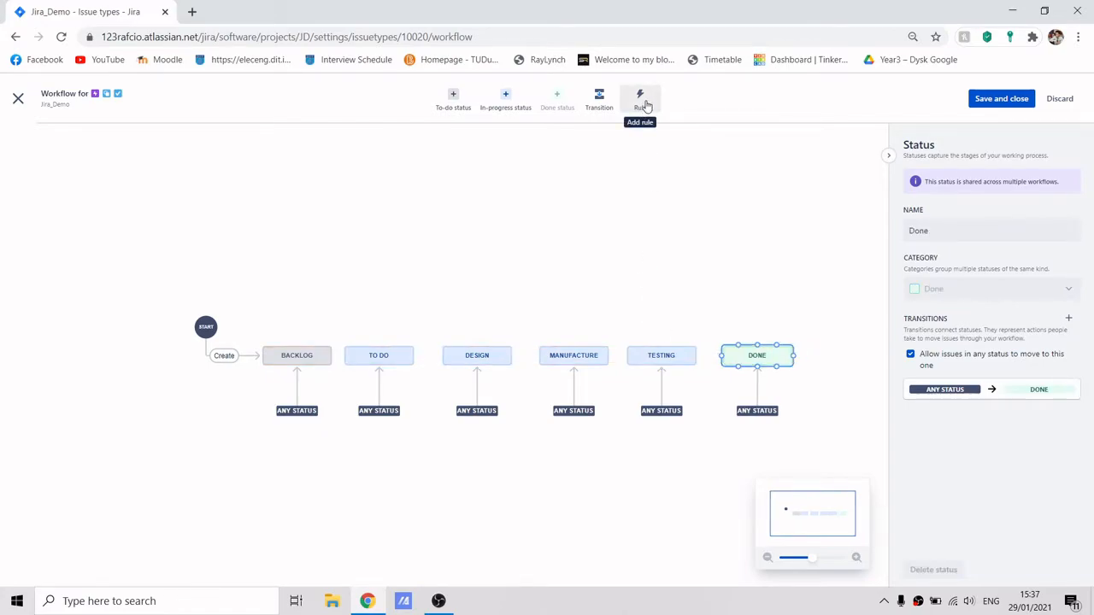
Add an 'Assign an issue to someone' rule for the Any status → Design transition, assigning a team member.
left_click(645, 105)
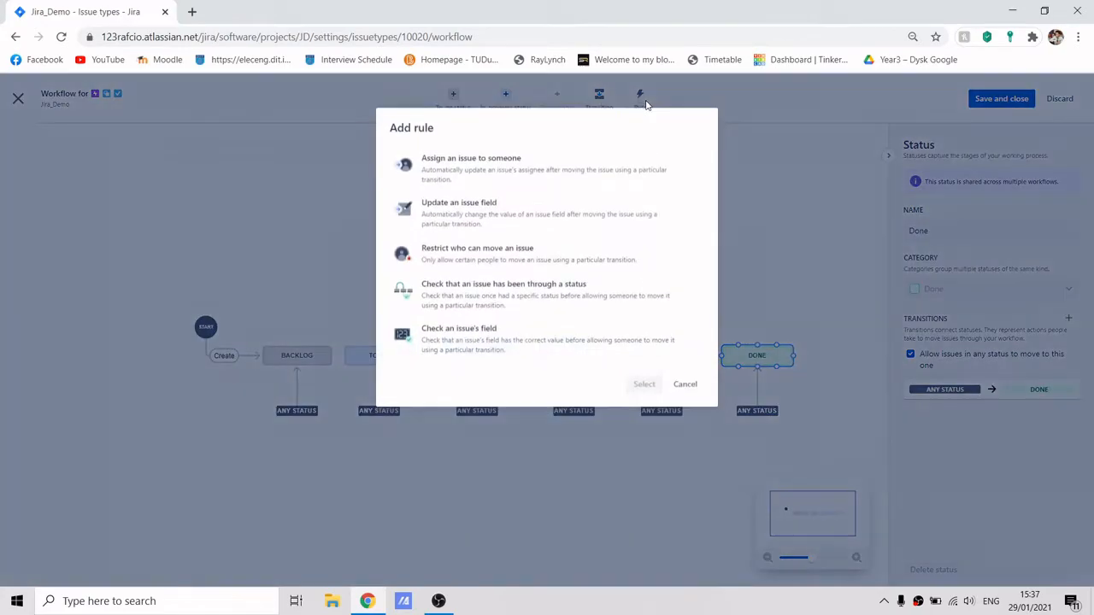
left_click(447, 167)
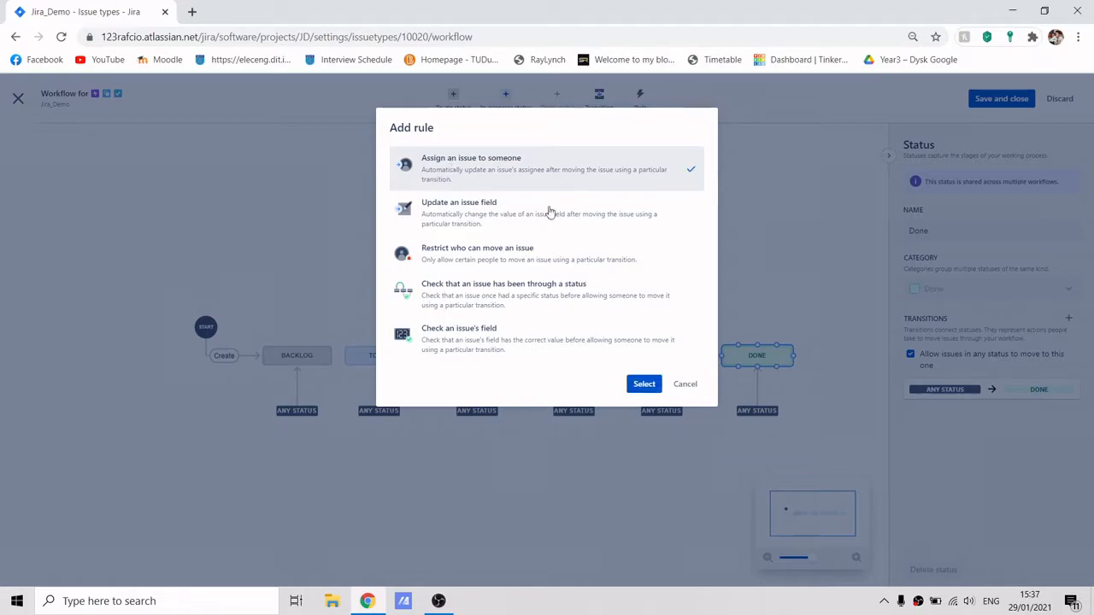
left_click(646, 384)
left_click(521, 229)
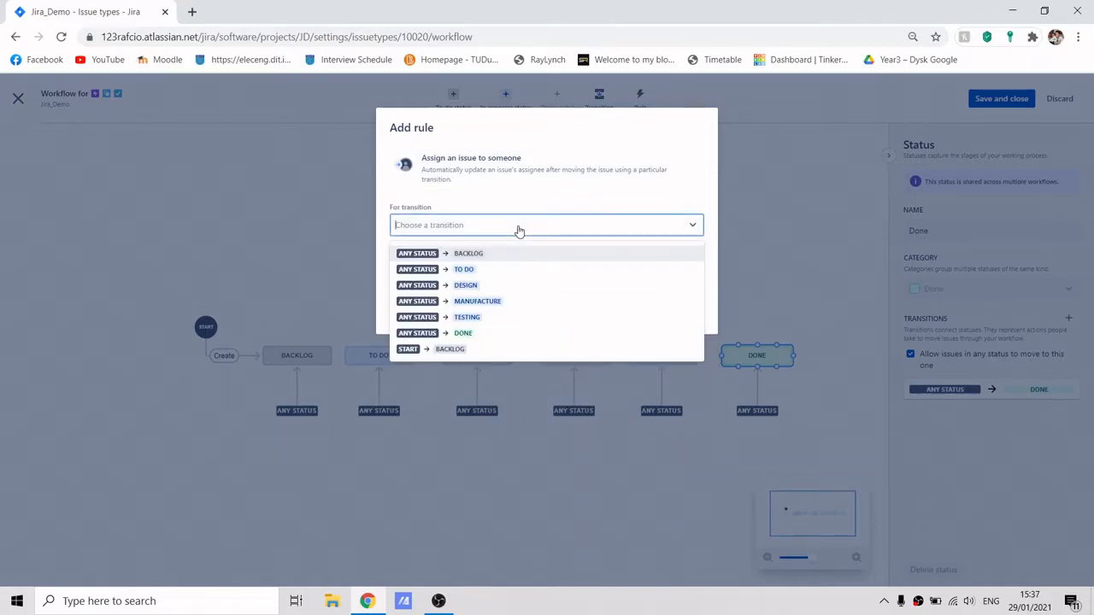
left_click(484, 291)
left_click(464, 270)
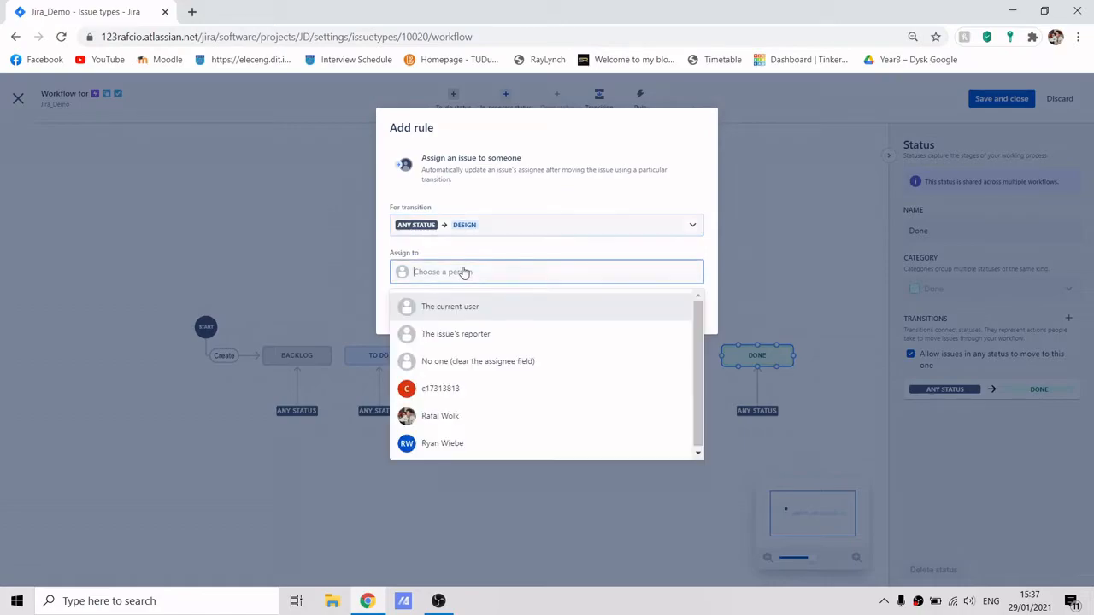
left_click(448, 395)
left_click(659, 313)
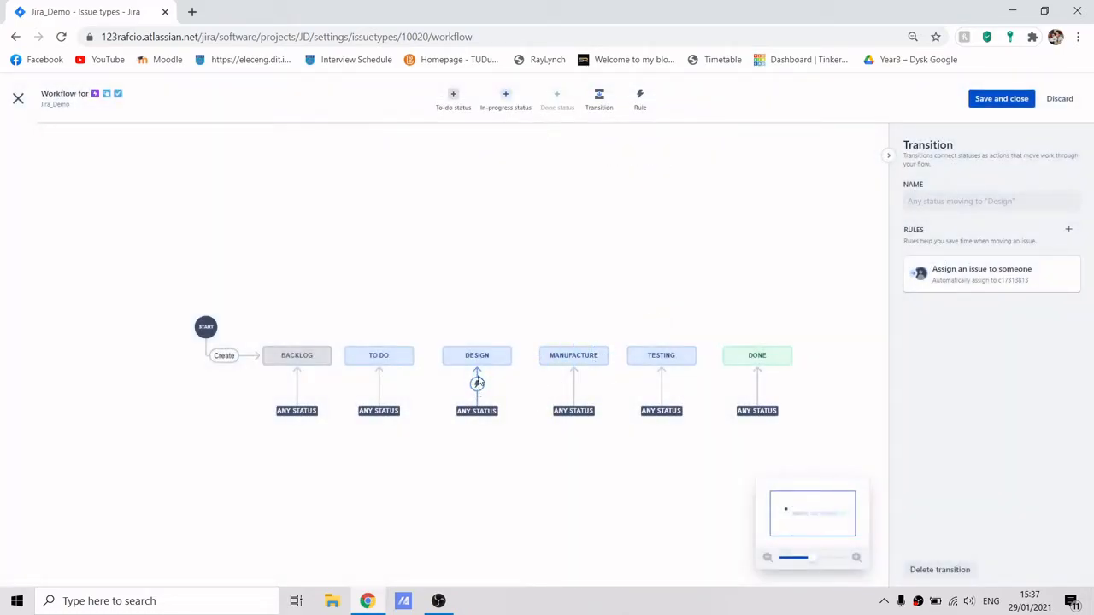
left_click(652, 110)
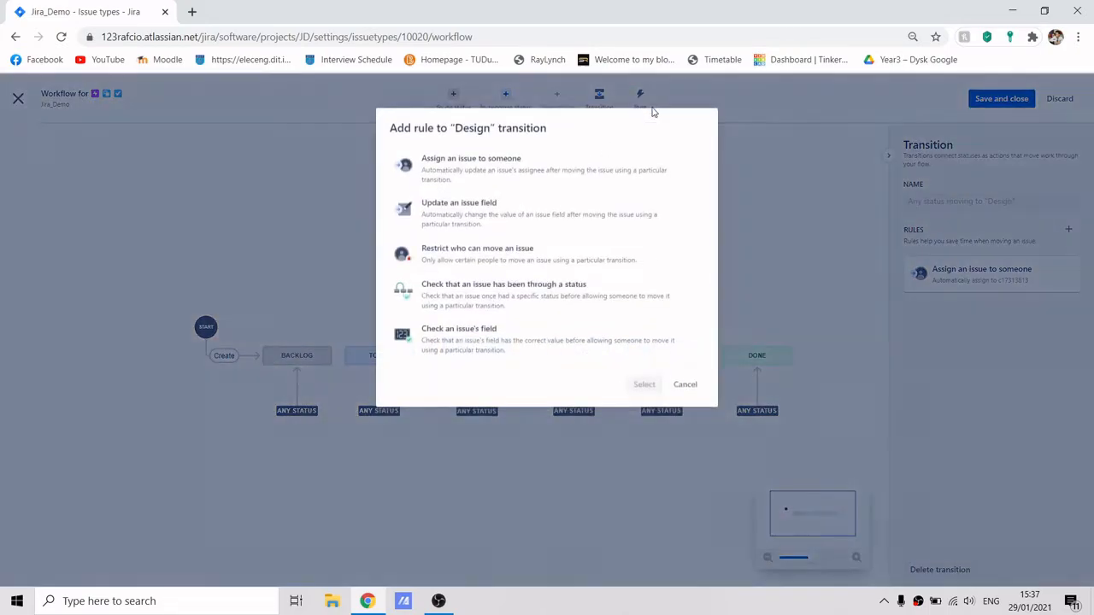
left_click(522, 184)
left_click(634, 385)
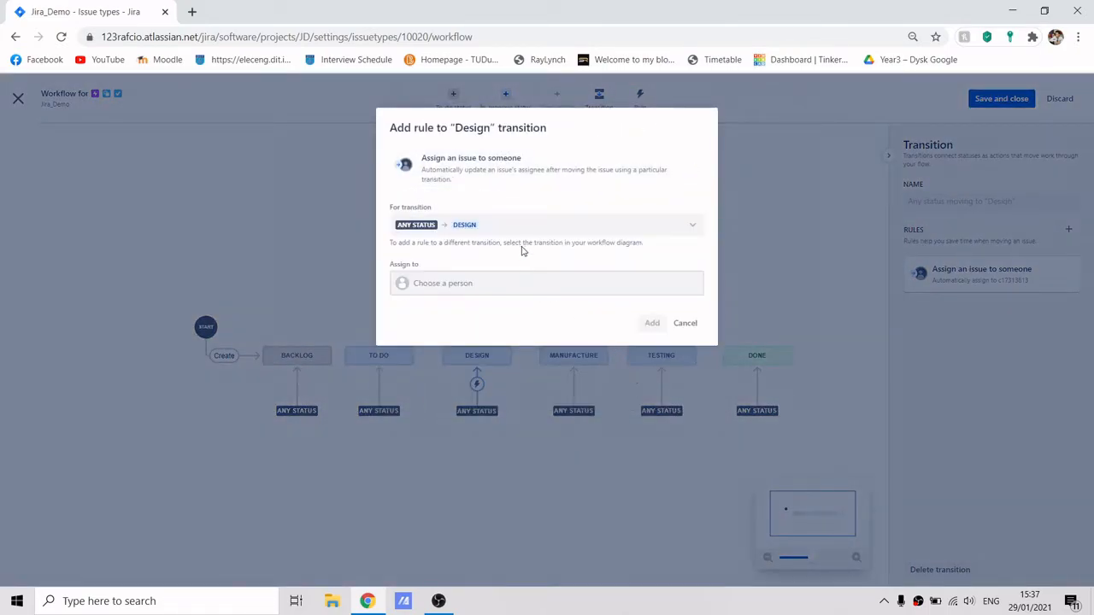
left_click(485, 286)
left_click(483, 226)
left_click(684, 321)
Add an 'Assign an issue to someone' rule for the Any status → Manufacture transition, assigning a team member.
left_click(588, 354)
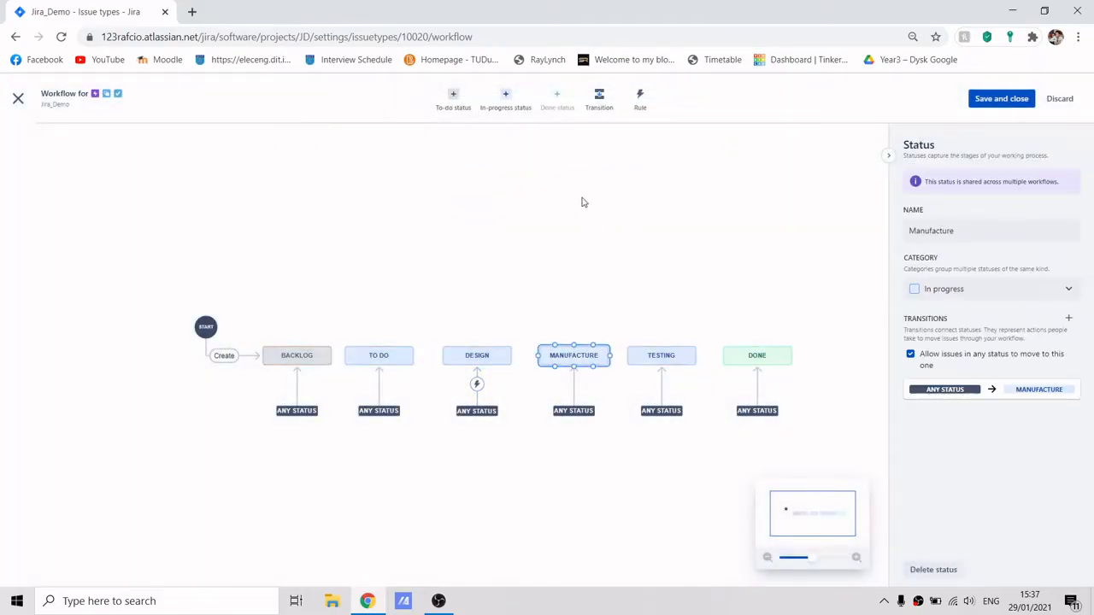
left_click(651, 104)
left_click(521, 171)
left_click(645, 384)
left_click(559, 223)
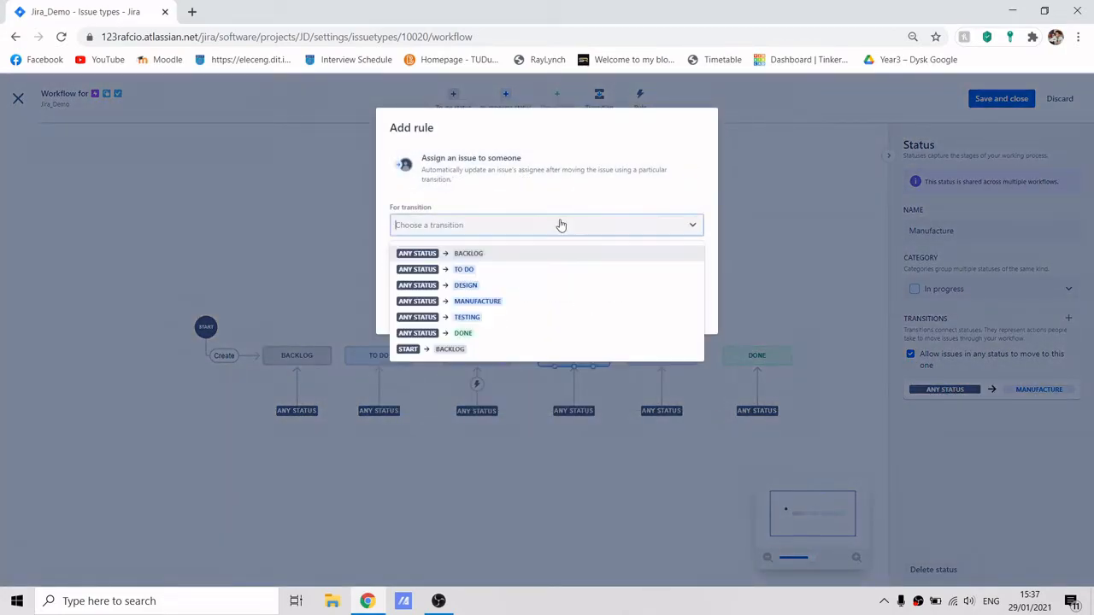
left_click(528, 302)
left_click(491, 279)
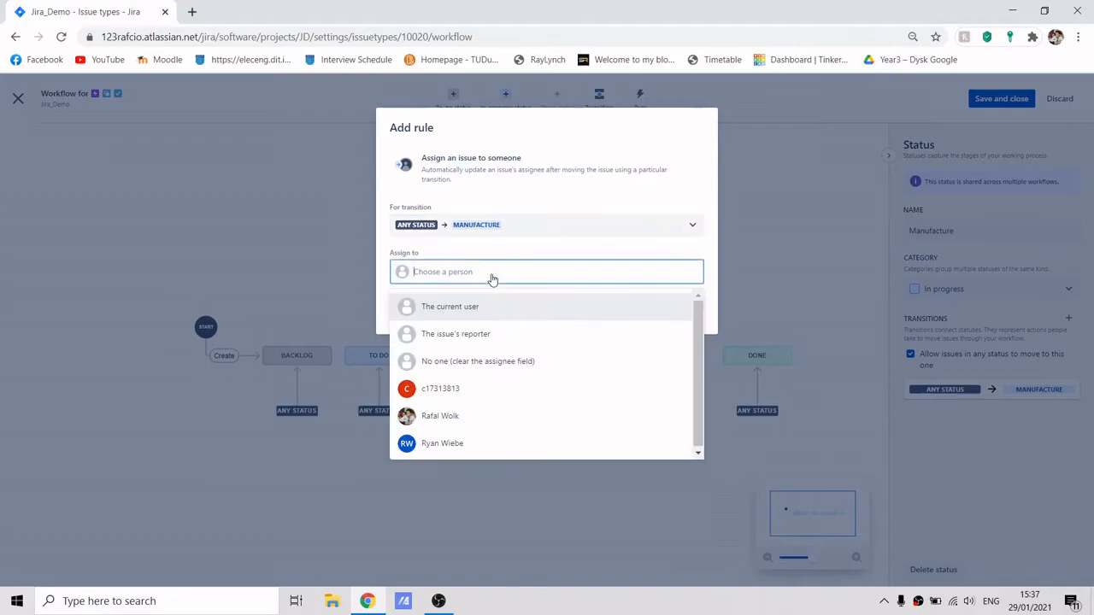
left_click(488, 447)
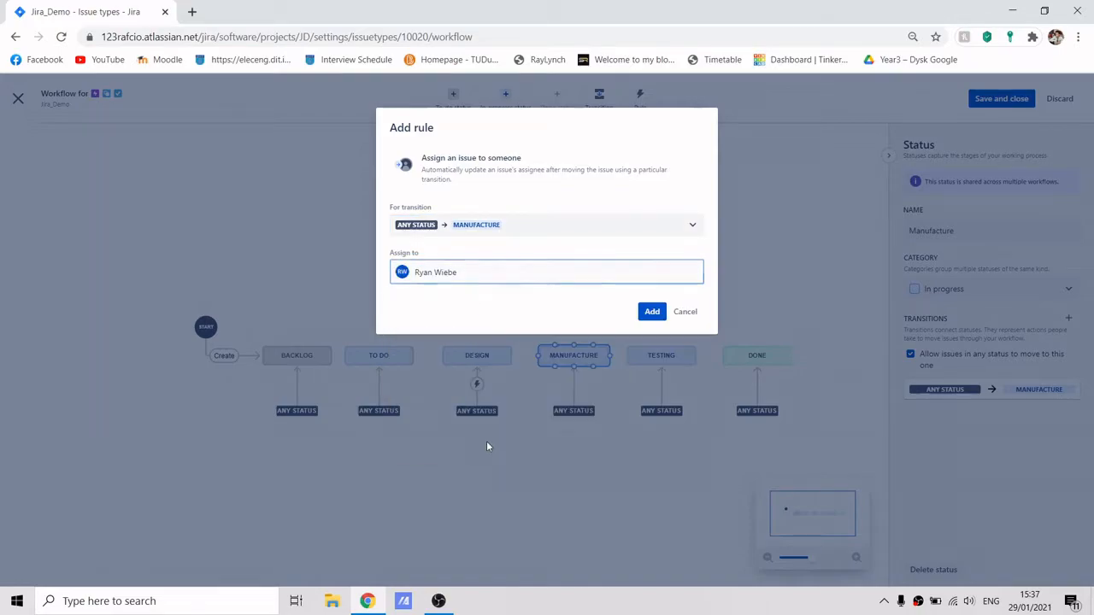
left_click(651, 311)
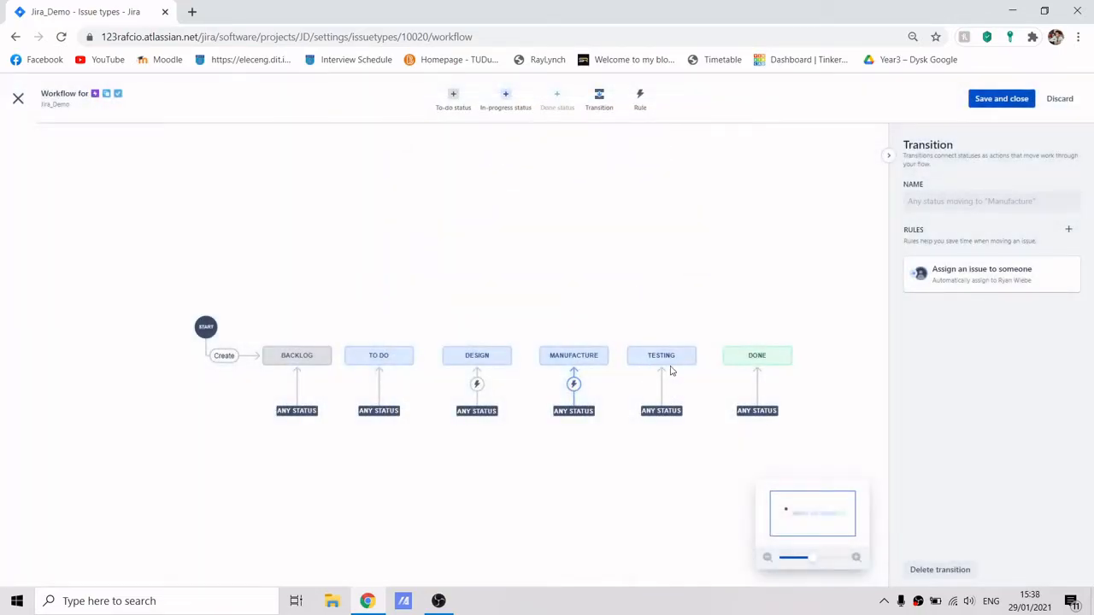
Add an 'Assign an issue to someone' rule for the Any status → Testing transition, assigning another team member.
left_click(660, 355)
left_click(639, 97)
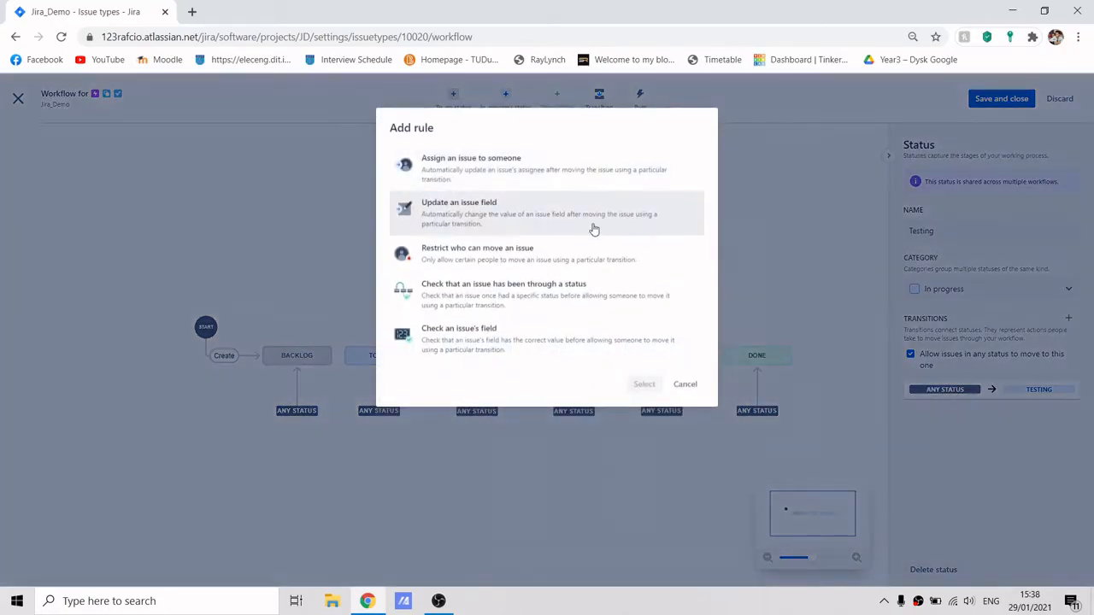
left_click(535, 177)
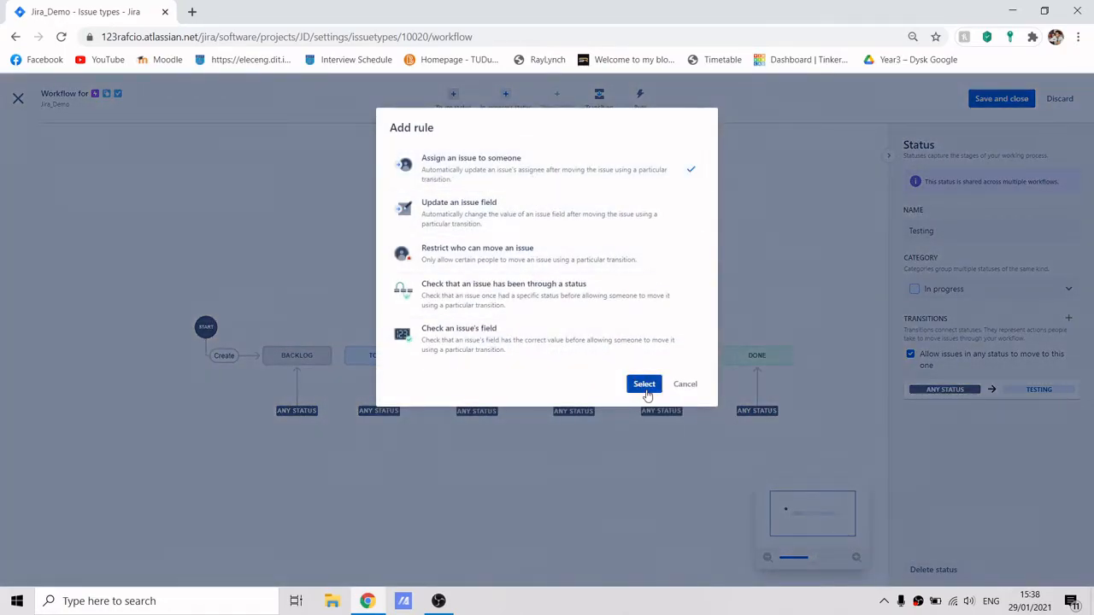
left_click(641, 384)
left_click(535, 227)
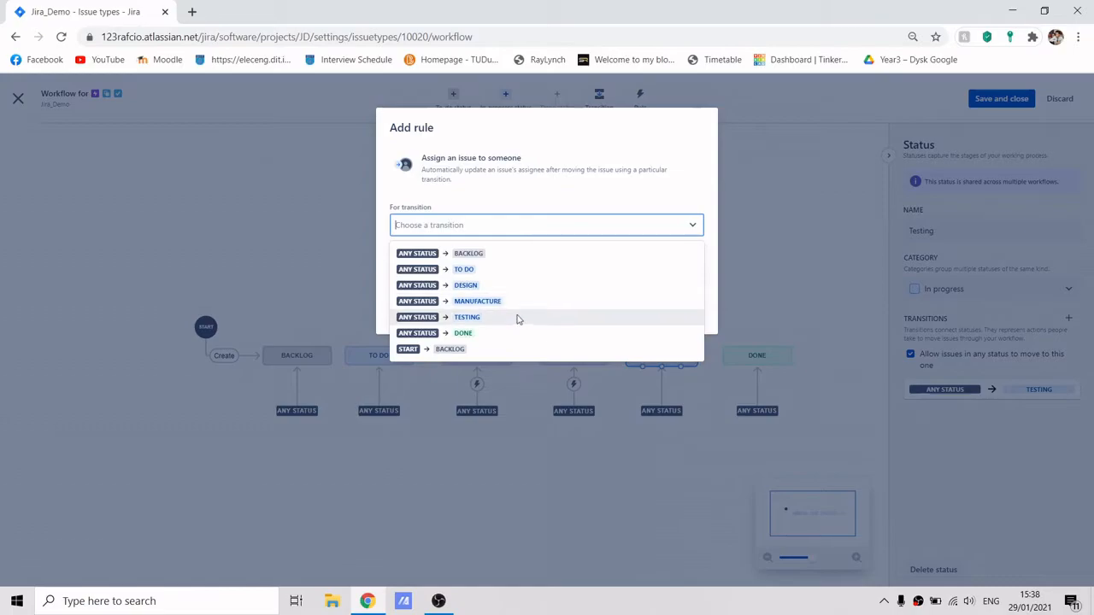
left_click(519, 316)
left_click(482, 272)
left_click(490, 415)
left_click(652, 312)
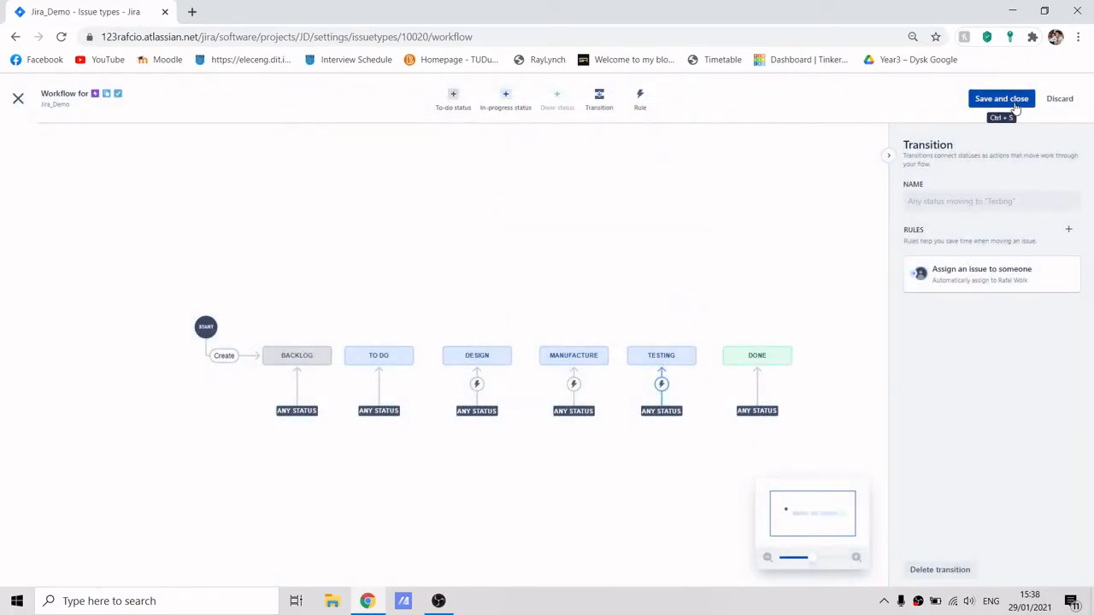
Save and close the workflow and return to the project board.
left_click(998, 99)
left_click(646, 219)
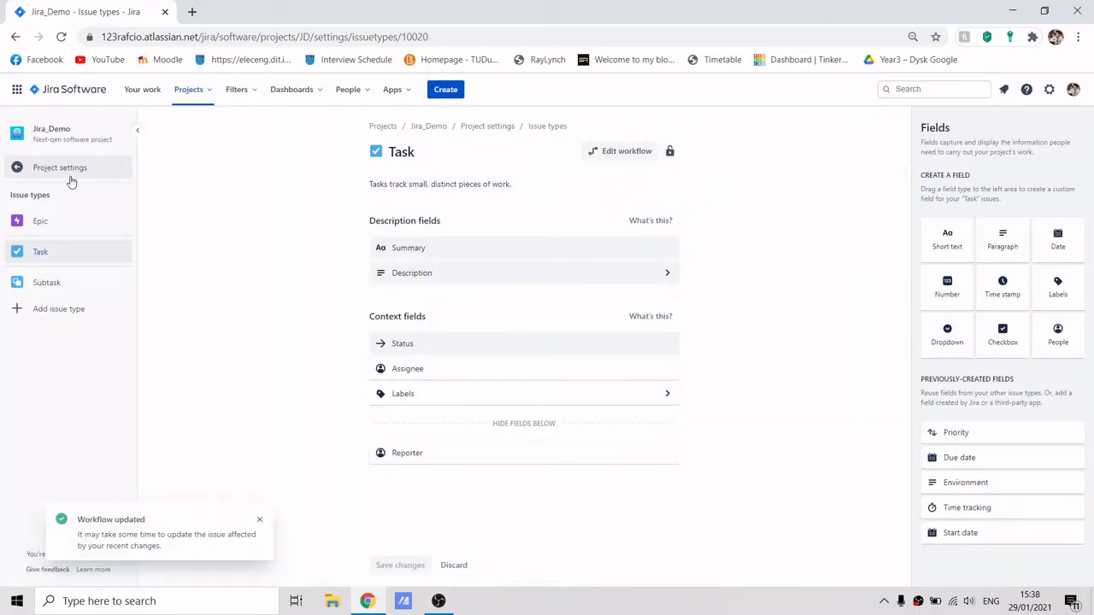
left_click(70, 178)
left_click(70, 175)
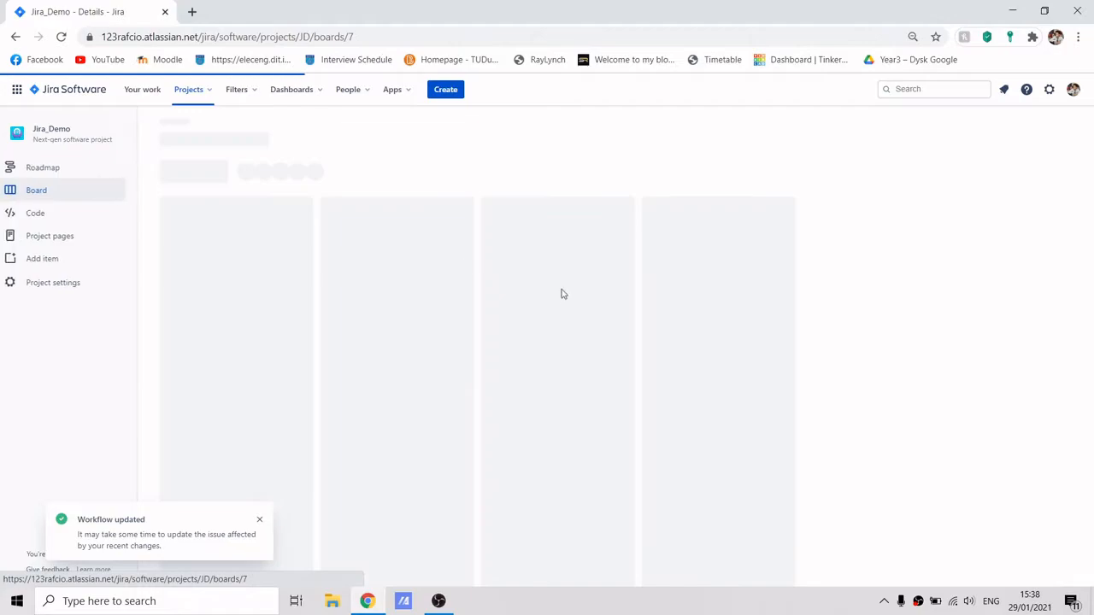
Create six issues in the Backlog column named Work 1 through Work 6.
left_click(211, 245)
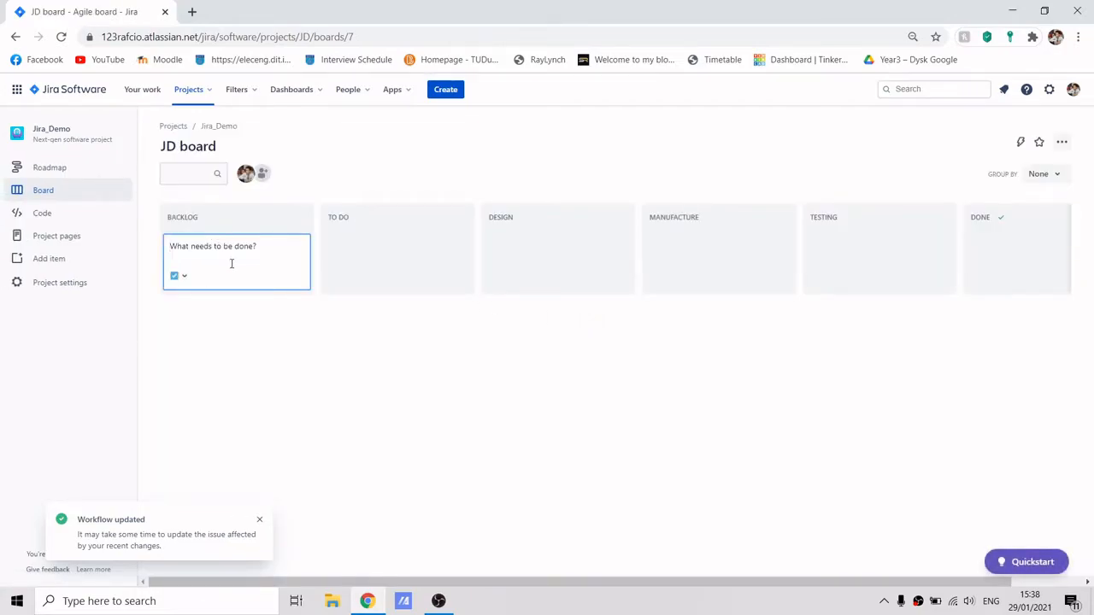
type("W")
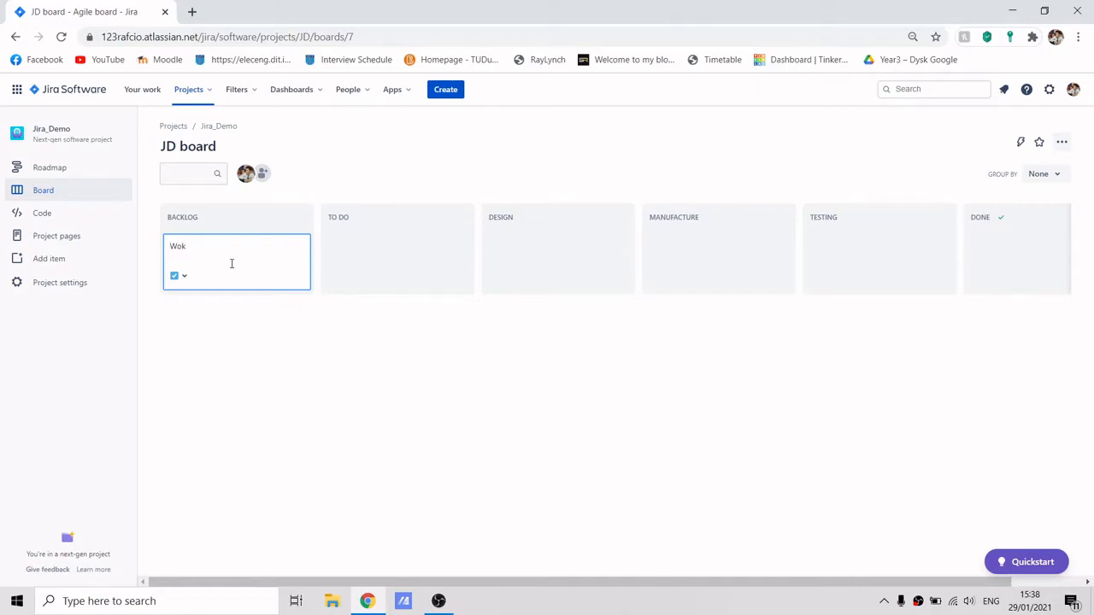
type("ork 1")
key("Return")
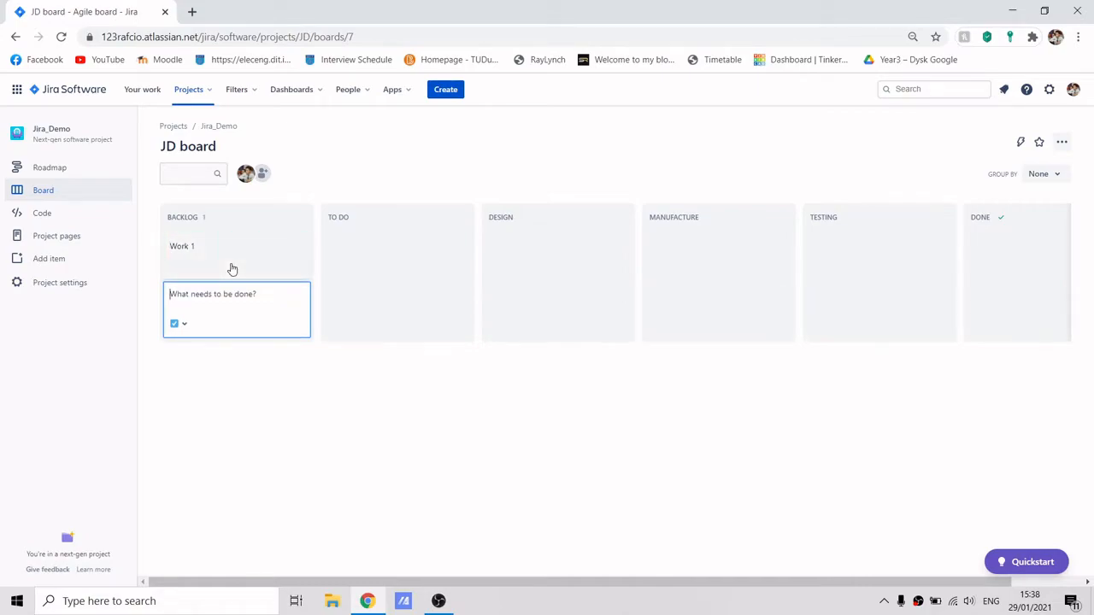
type("Work 2")
key("Return")
type("Work 3")
key("Return")
type("Work 4")
key("Return")
type("Work 5")
key("Return")
type("Work 6")
key("Return")
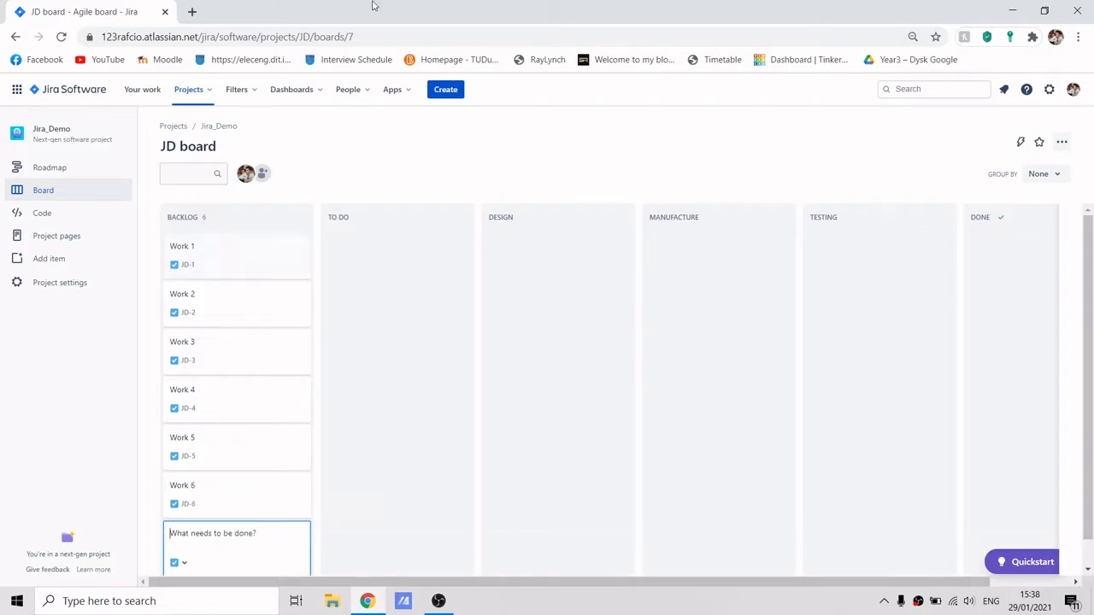
Move Work 1, Work 2 and Work 3 from Backlog into the To Do column.
left_click_drag(228, 262, 396, 262)
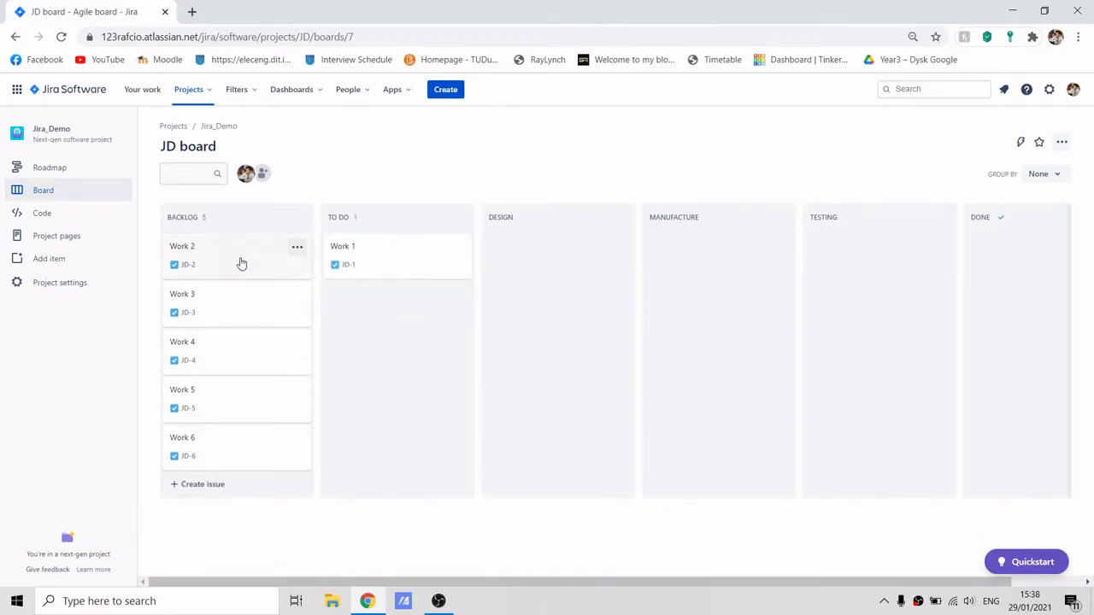
mouse_move(379, 239)
left_click_drag(211, 268, 348, 298)
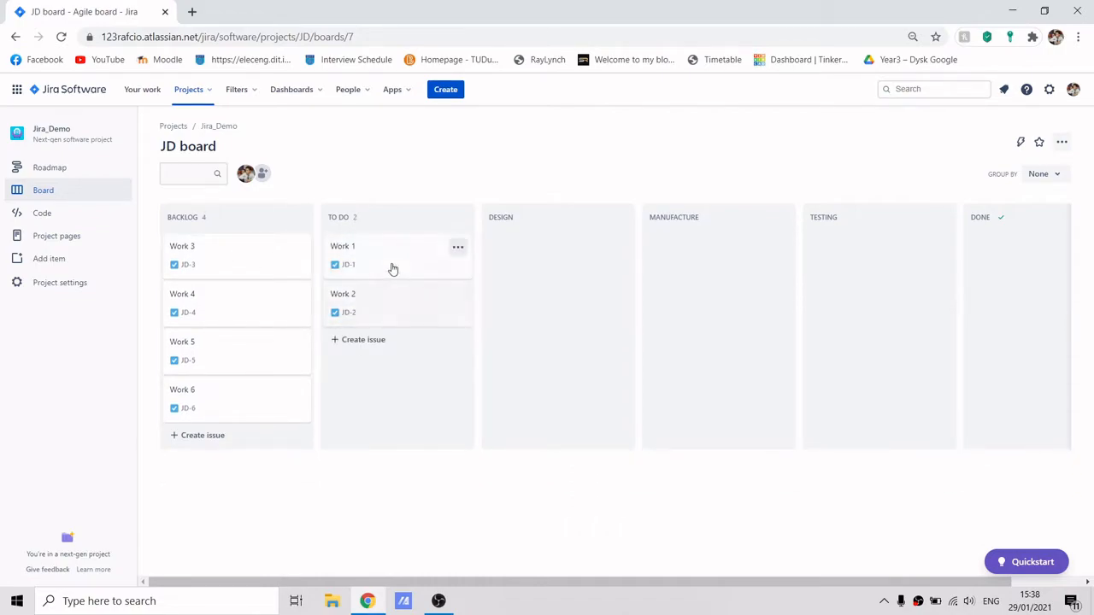
left_click_drag(242, 269, 386, 346)
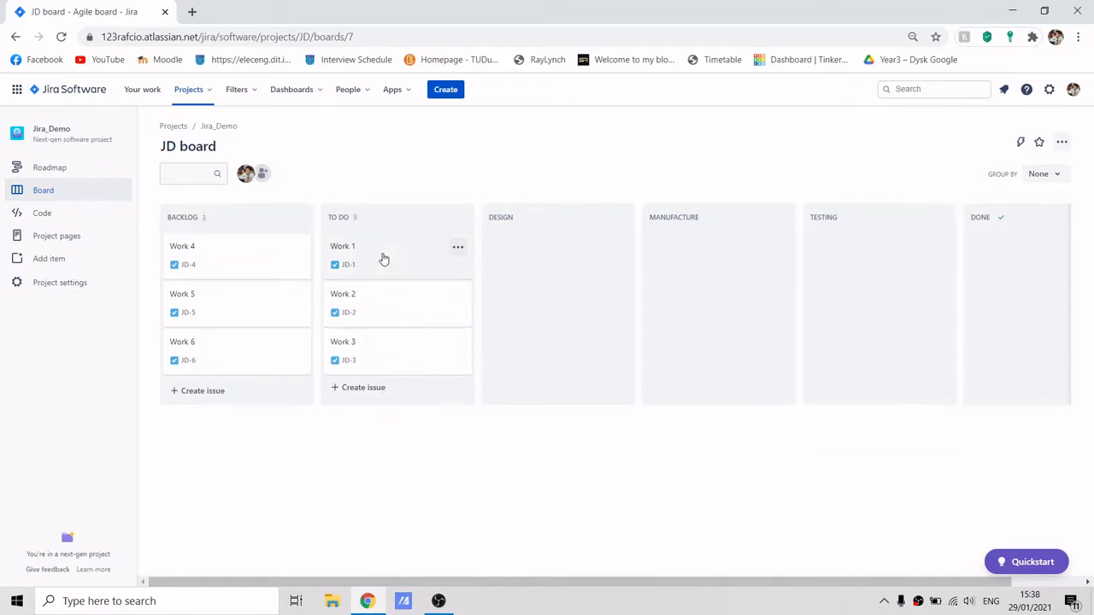
Move Work 1 through Design and Manufacture into Testing, Work 2 into Manufacture, and Work 3 into Design.
left_click_drag(391, 261, 539, 256)
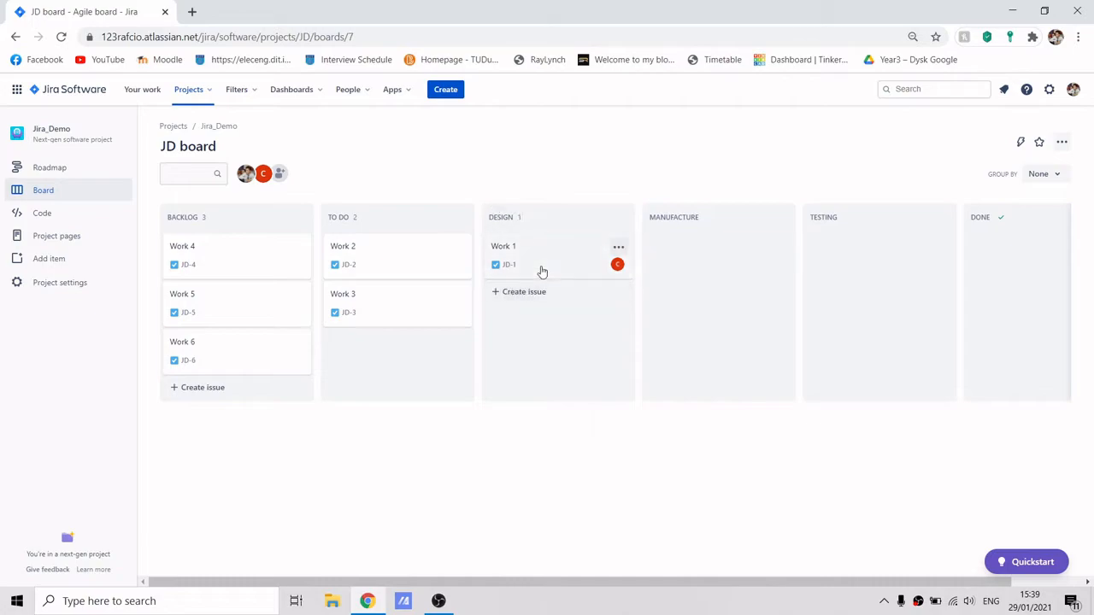
left_click_drag(539, 264, 696, 259)
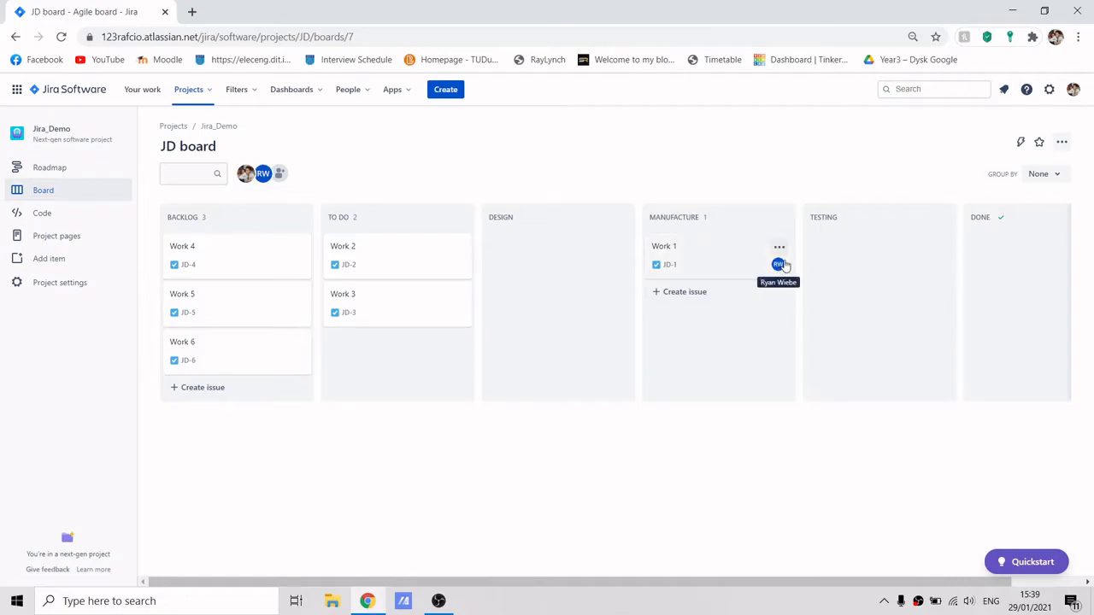
left_click_drag(378, 251, 547, 282)
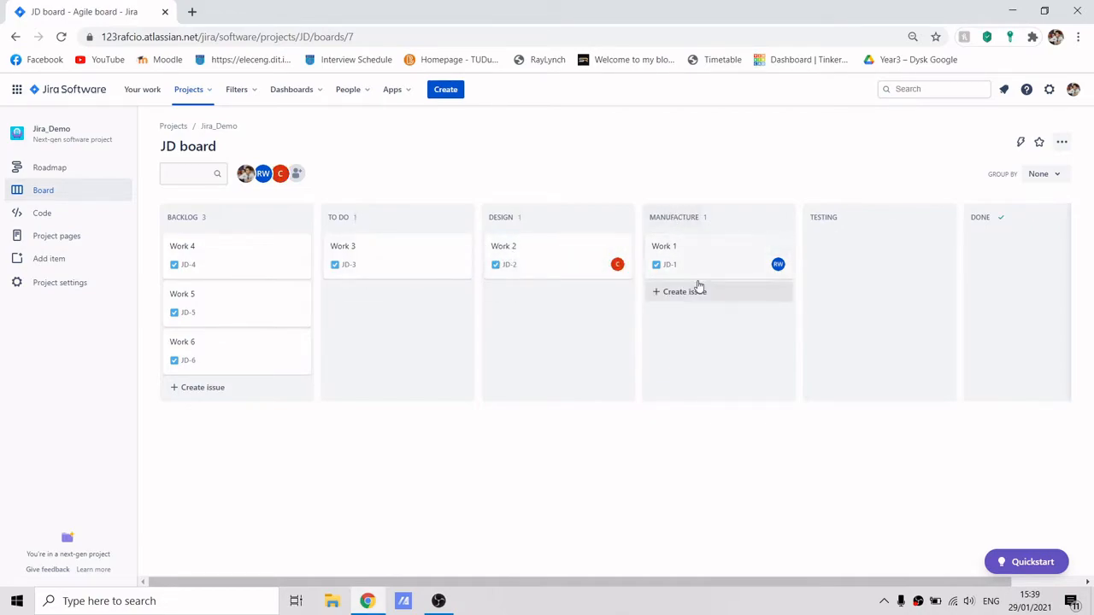
left_click_drag(740, 261, 838, 264)
left_click_drag(510, 264, 663, 272)
left_click_drag(398, 256, 564, 279)
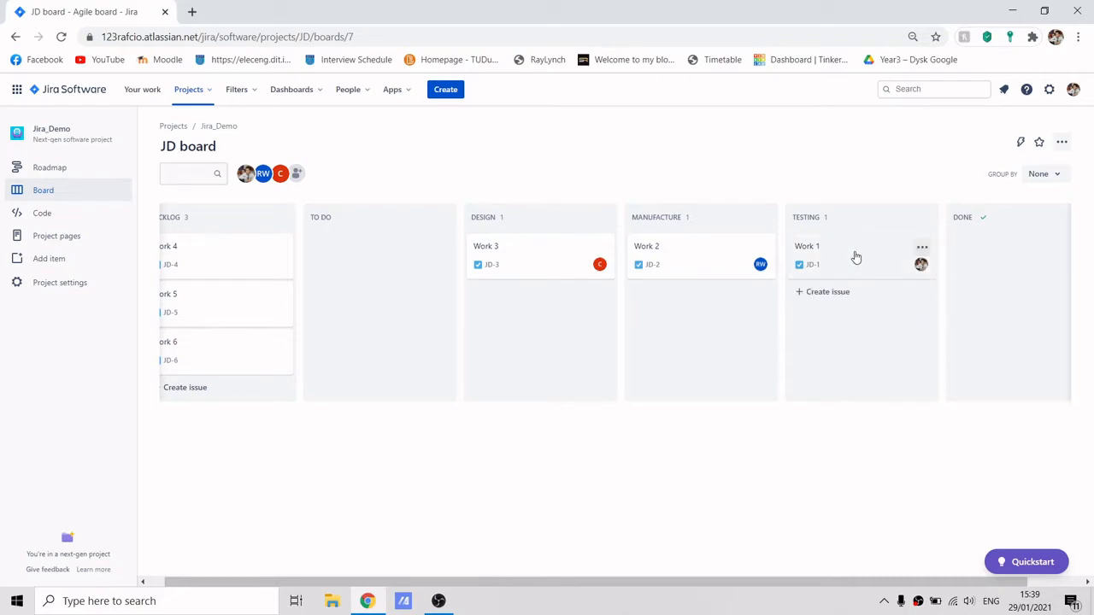
Set the Testing column's limit to 2 maximum issues.
left_click(924, 218)
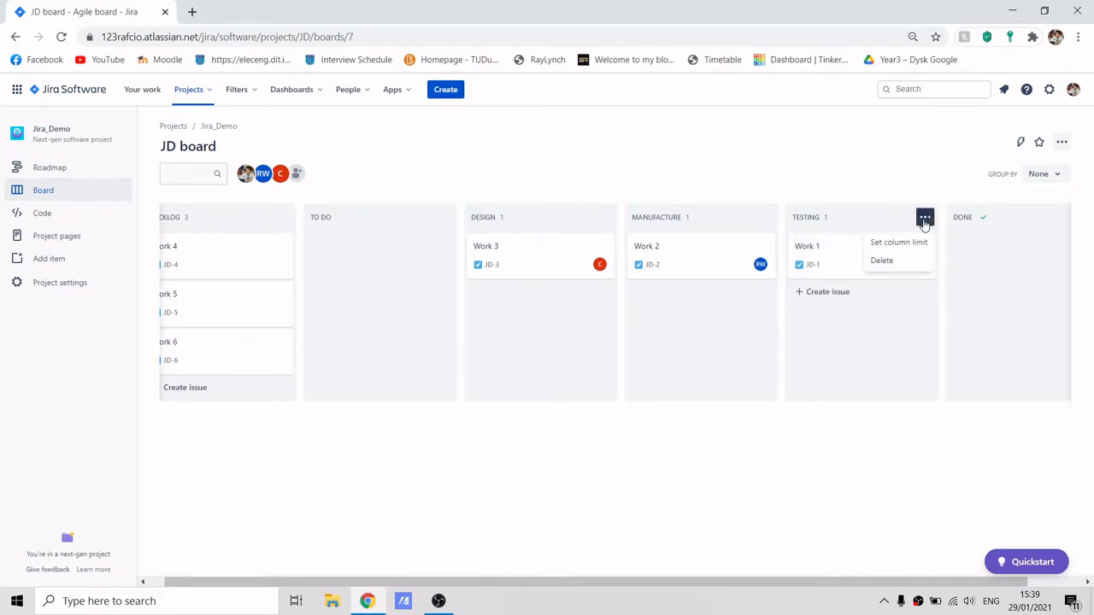
left_click(899, 243)
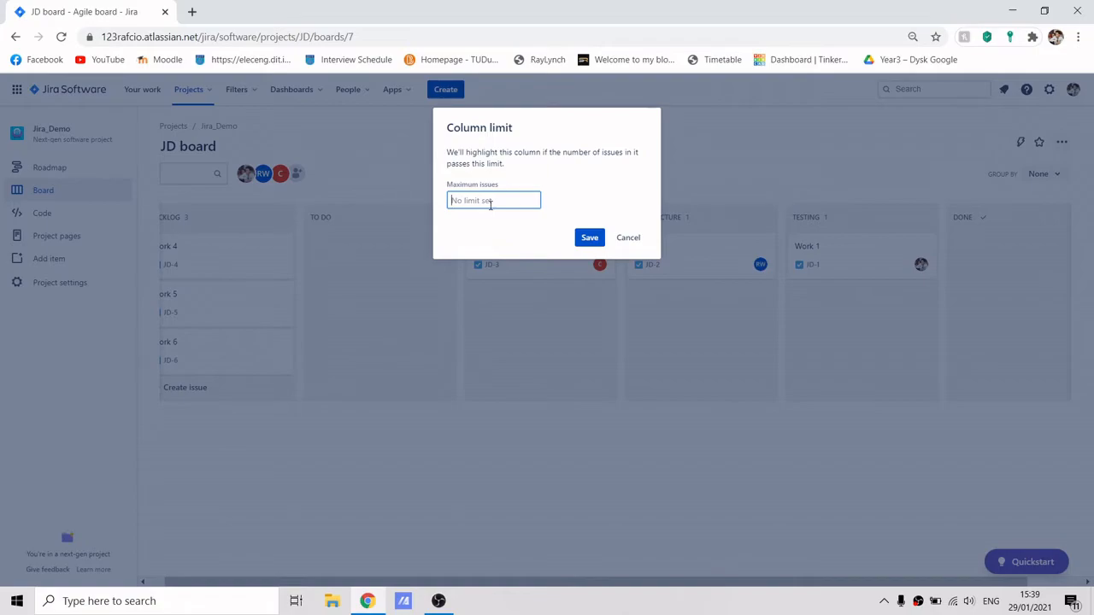
type("2")
key("Return")
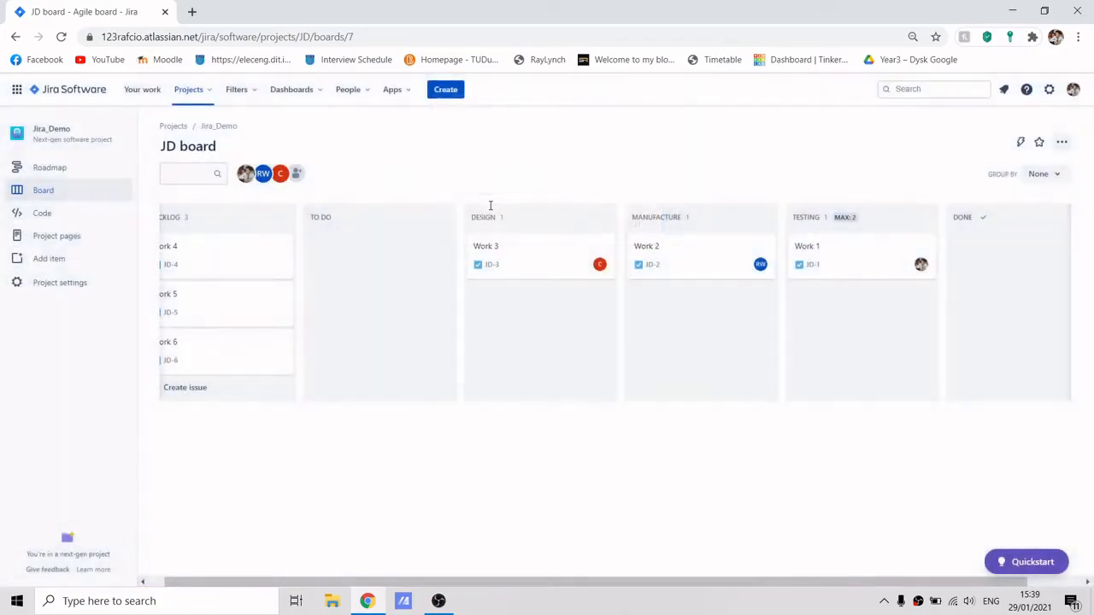
Set the Manufacture column's limit to 1 maximum issue.
left_click(760, 220)
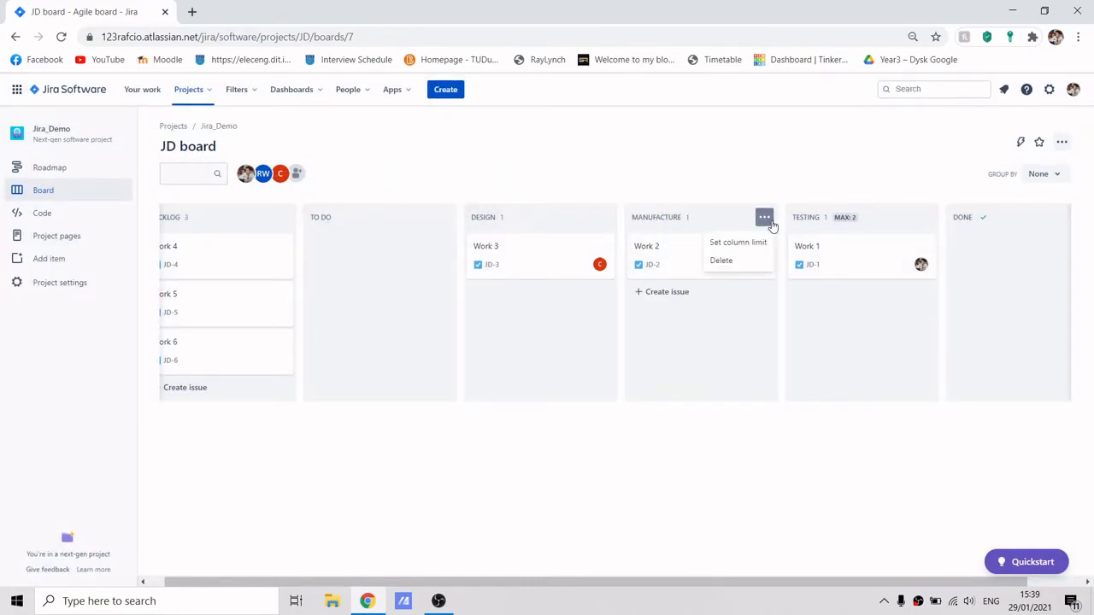
left_click(739, 244)
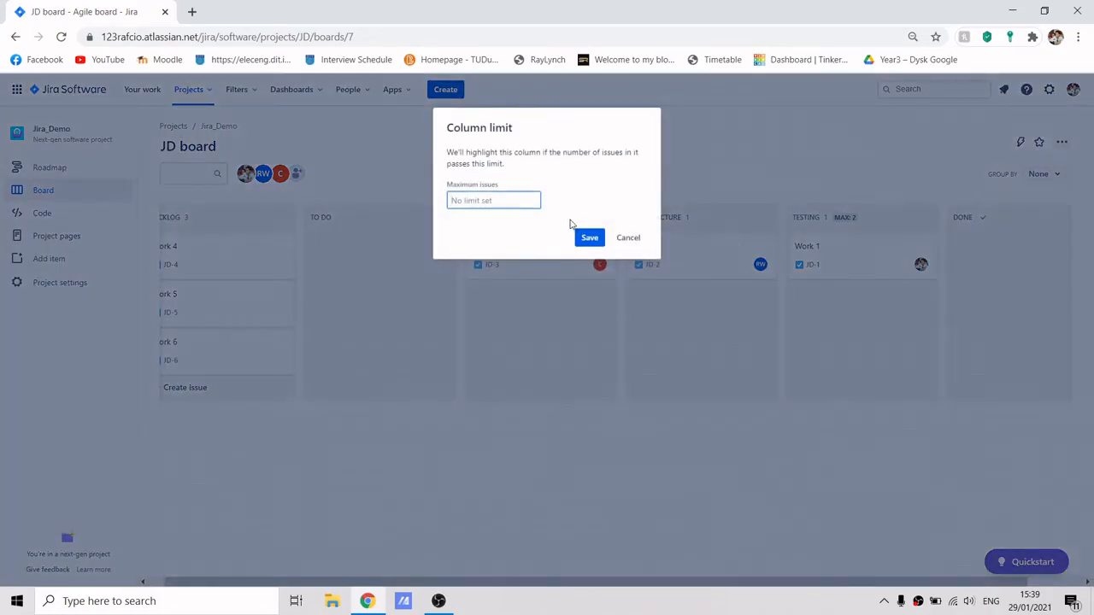
type("1")
key("Return")
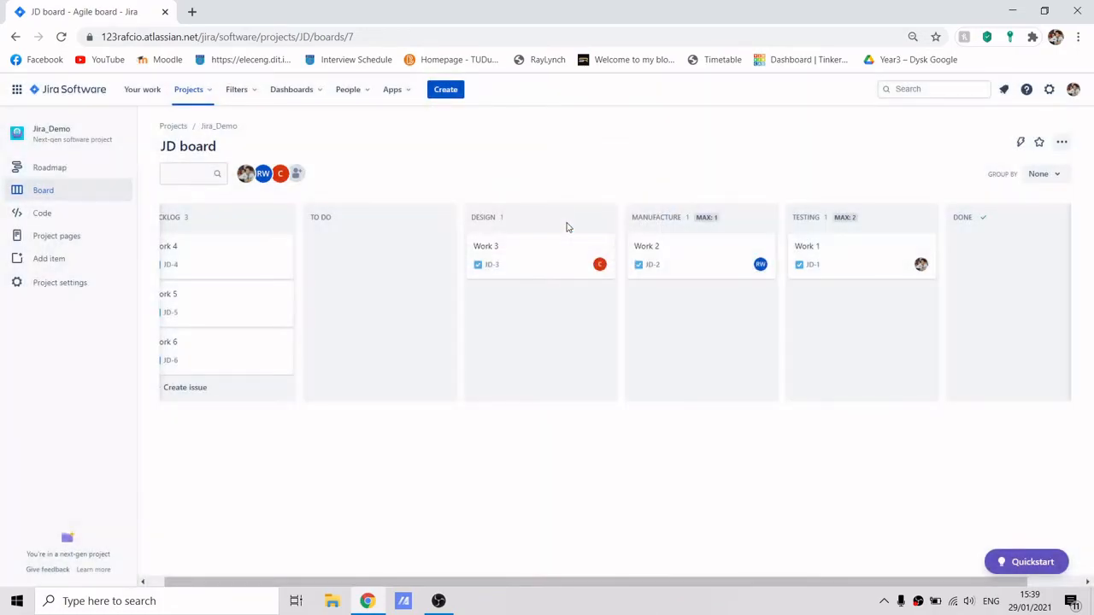
Set the Design column's limit to 2 maximum issues.
left_click(603, 219)
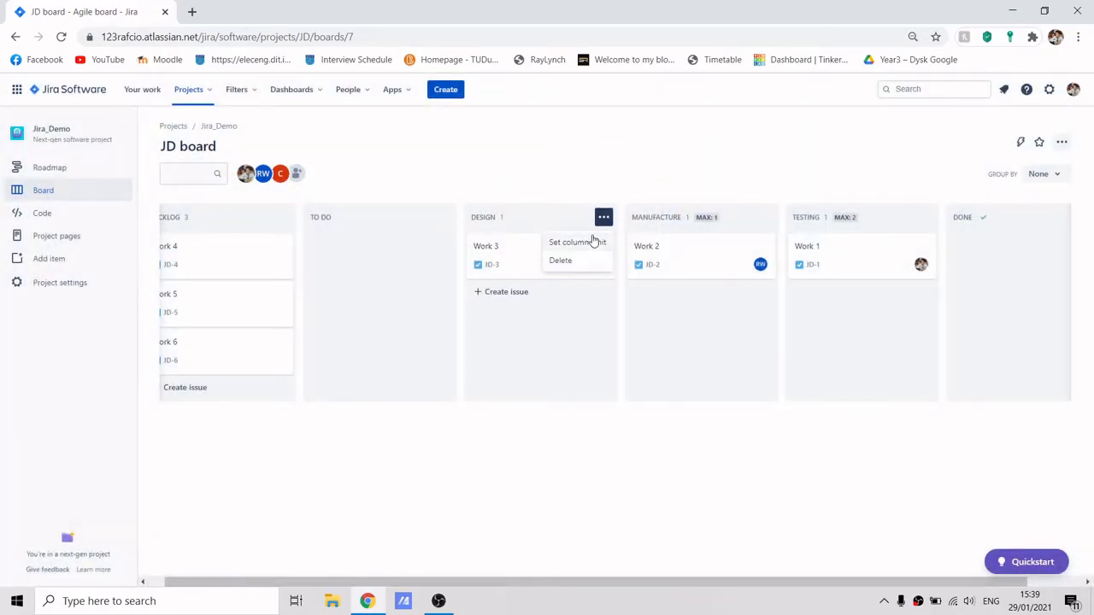
left_click(578, 243)
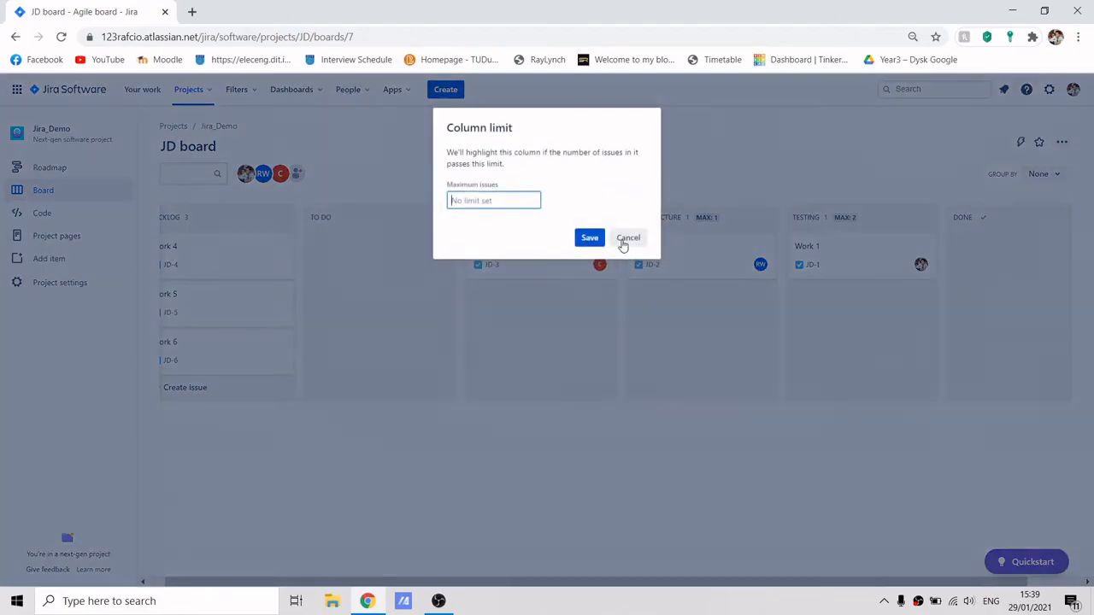
left_click(623, 242)
Move Work 4 into Design, and test Manufacture's limit by moving Work 3 there and back to Design.
left_click_drag(247, 266, 523, 306)
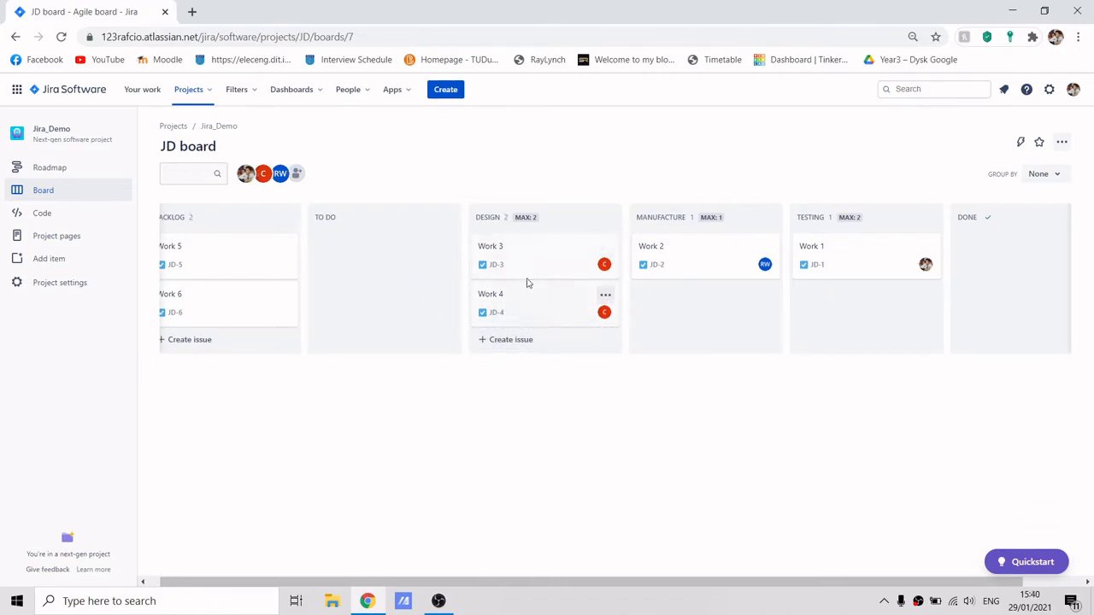
left_click_drag(539, 266, 711, 299)
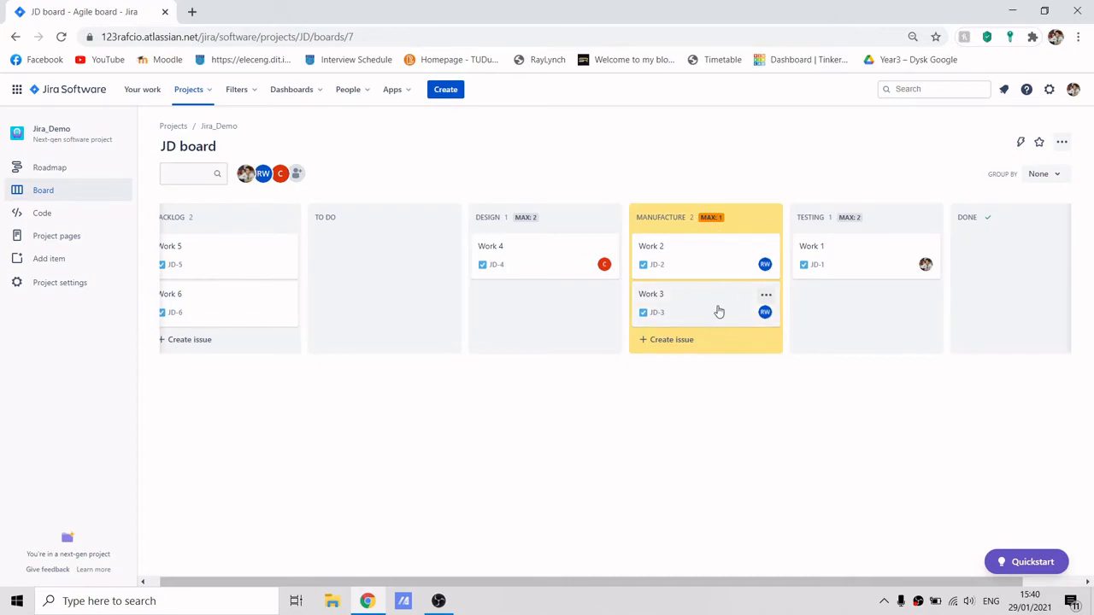
left_click_drag(726, 308, 603, 273)
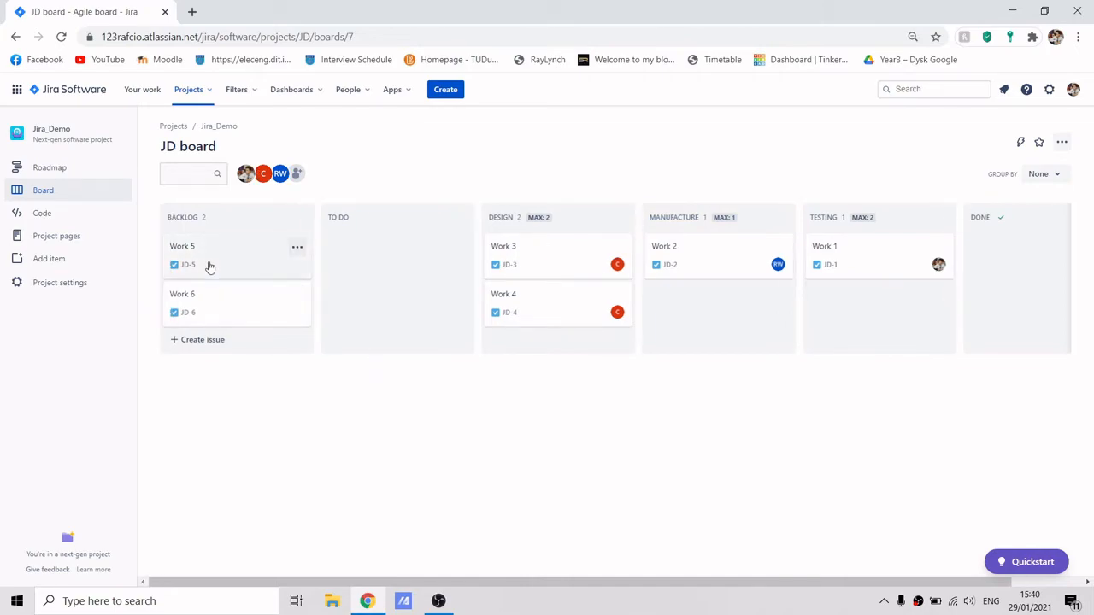
Reassign Work 3 to another team member, then move it into the To Do column.
left_click(551, 265)
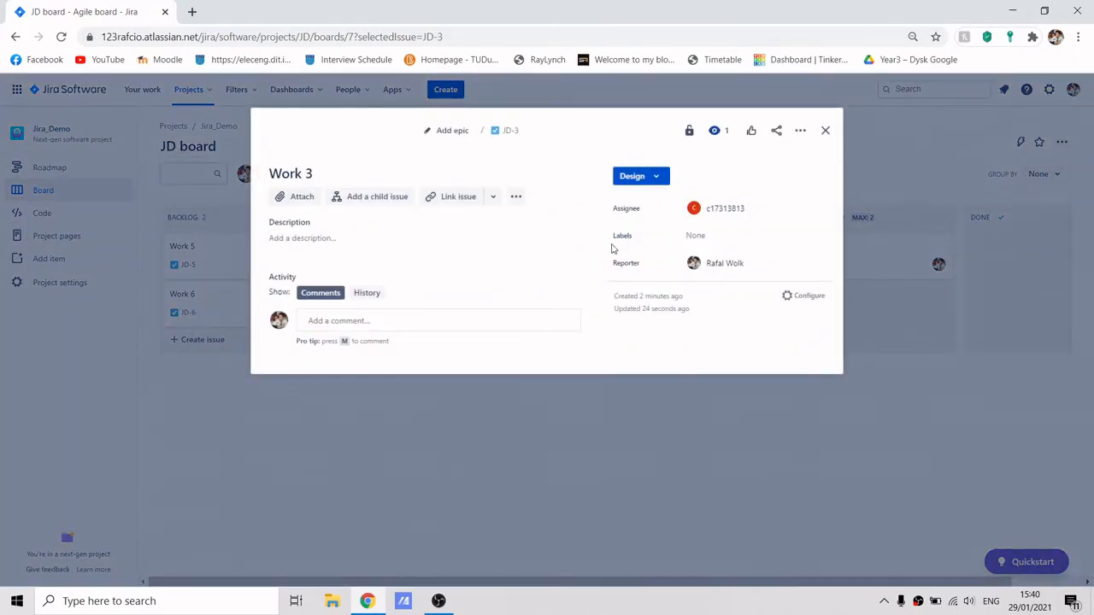
left_click(746, 213)
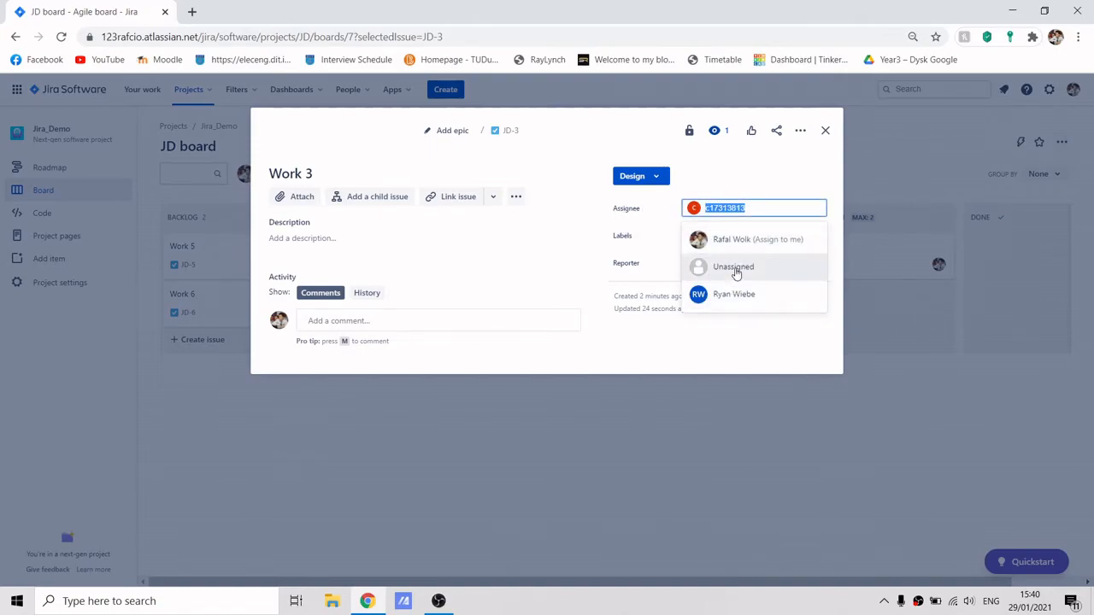
left_click(732, 299)
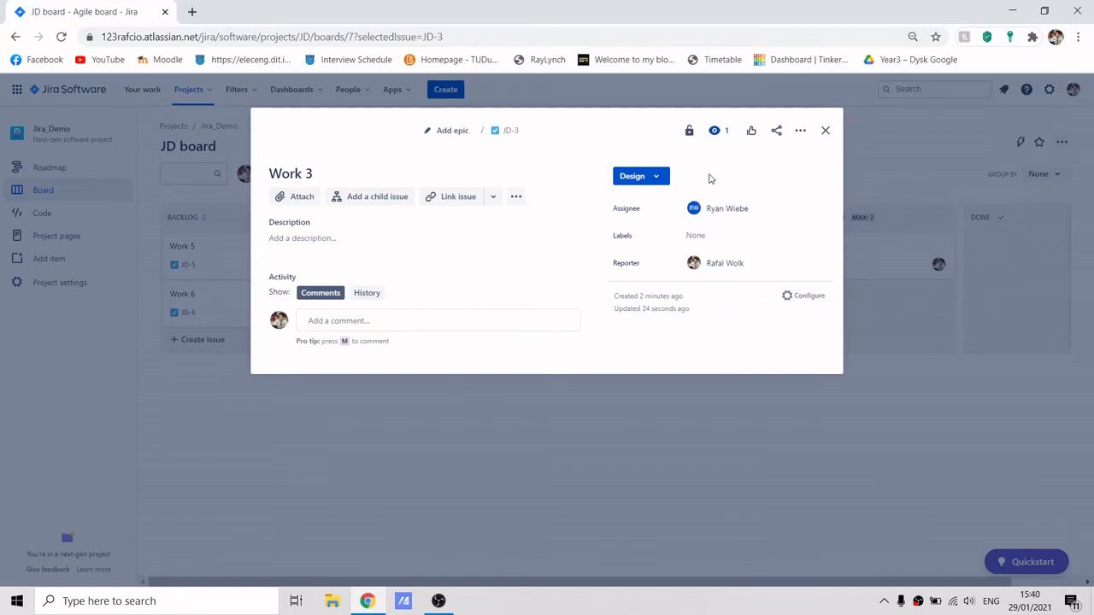
left_click(826, 130)
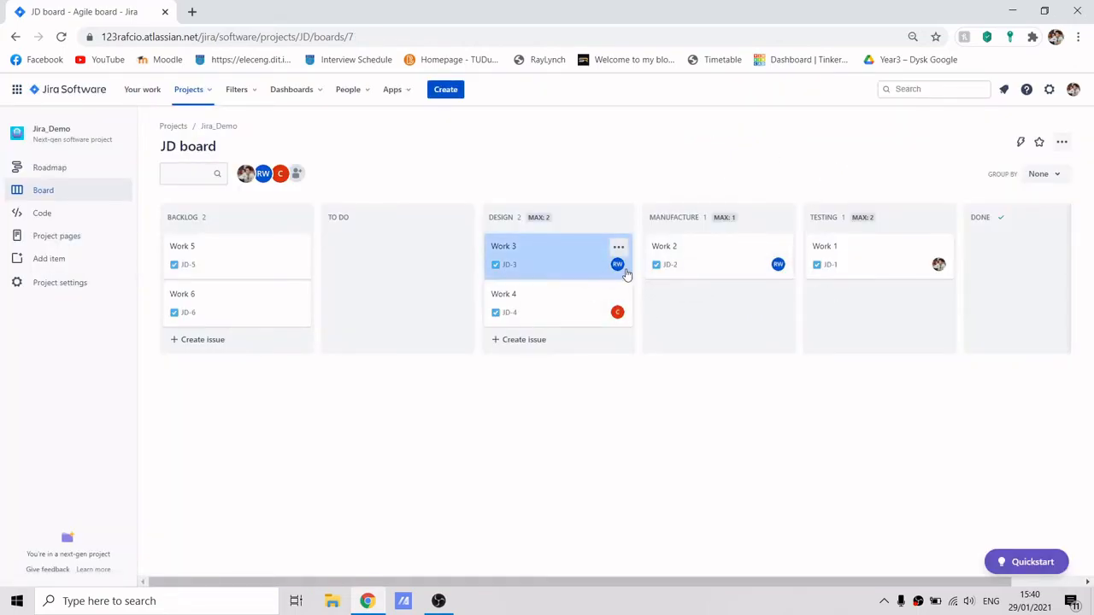
left_click_drag(552, 273, 368, 286)
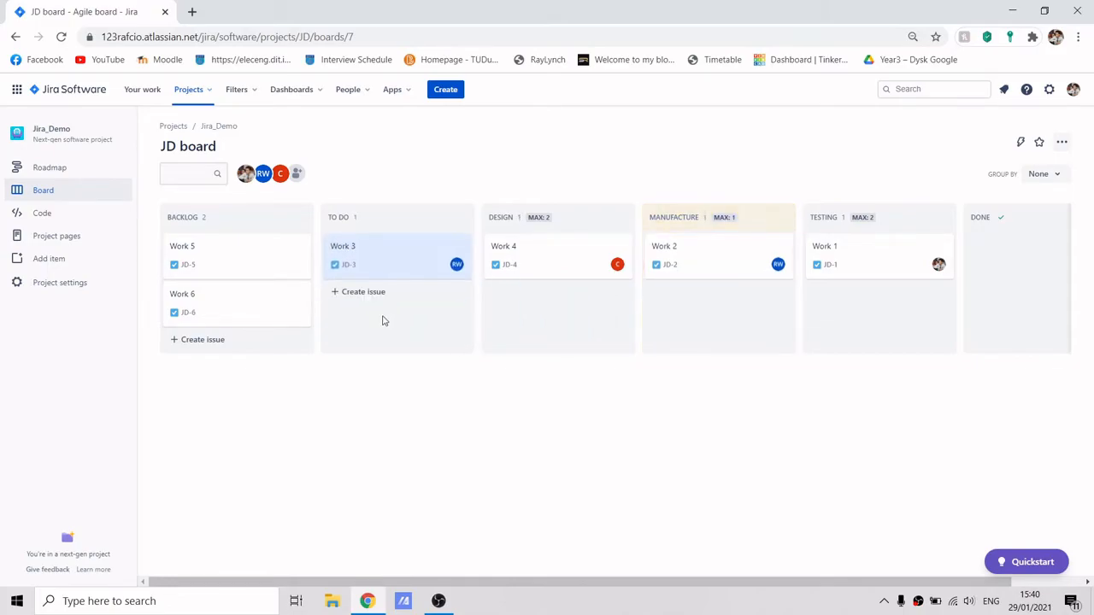
Rename the Work 3 issue to Make a Mindmap.
left_click(391, 273)
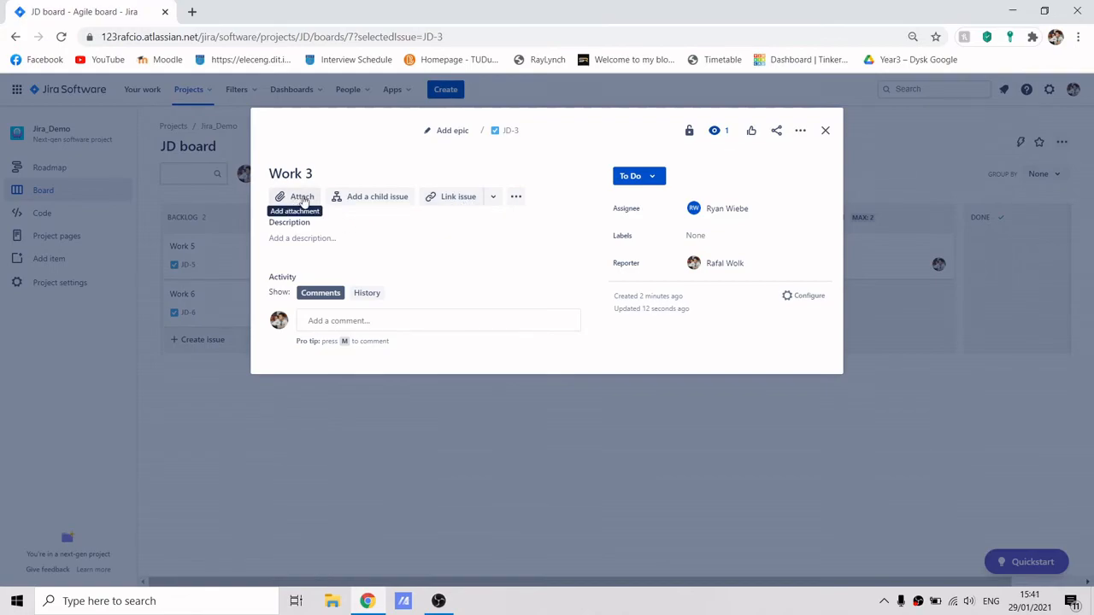
left_click(339, 177)
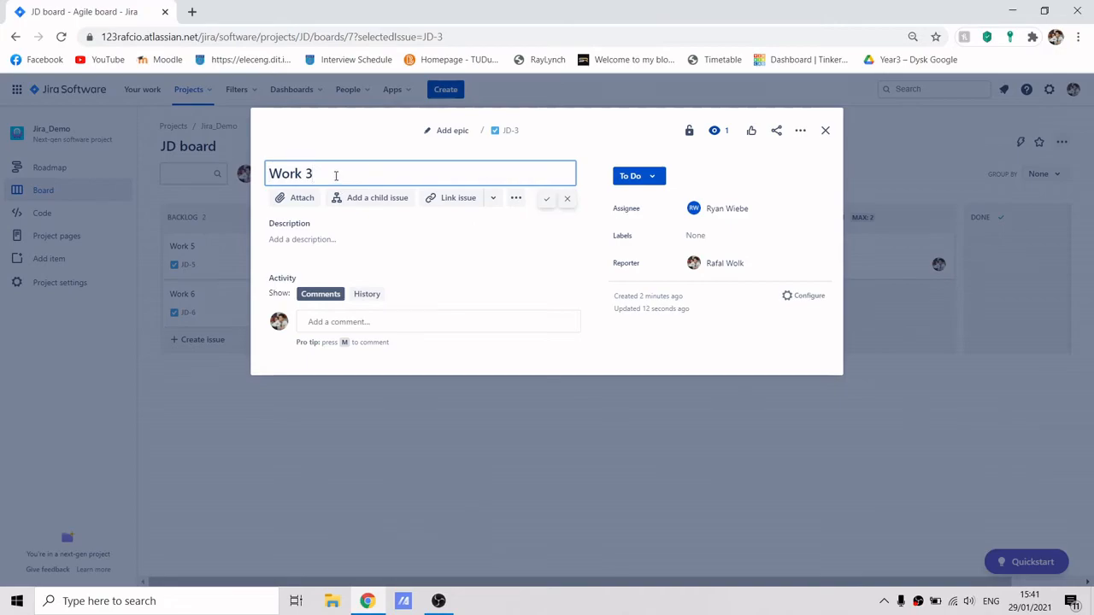
key("BackSpace")
key("BackSpace")
key("BackSpace")
key("BackSpace")
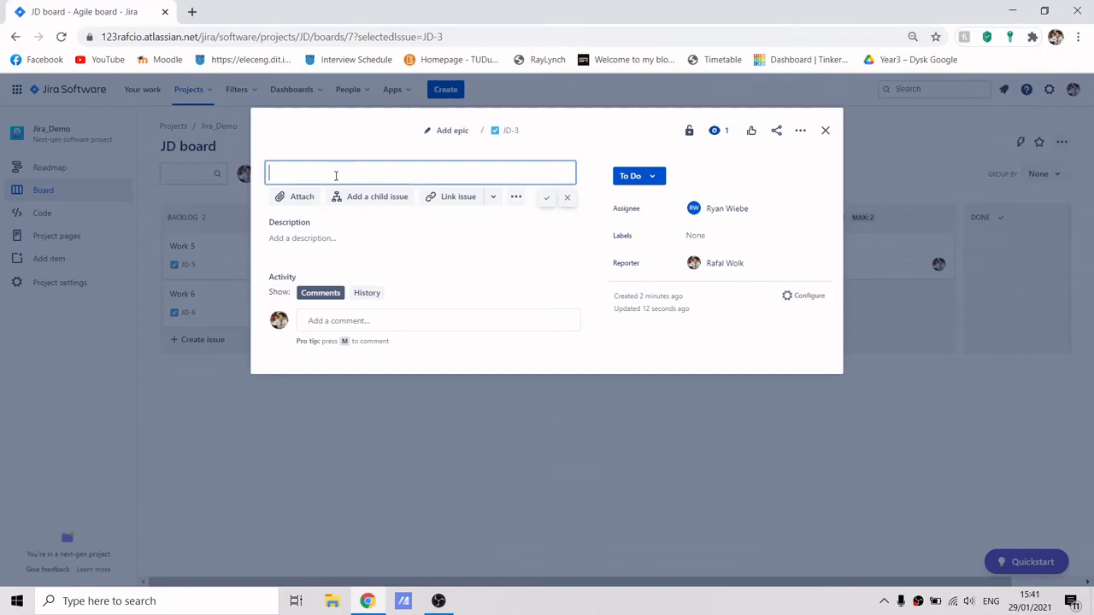
type("Make a Mindmap")
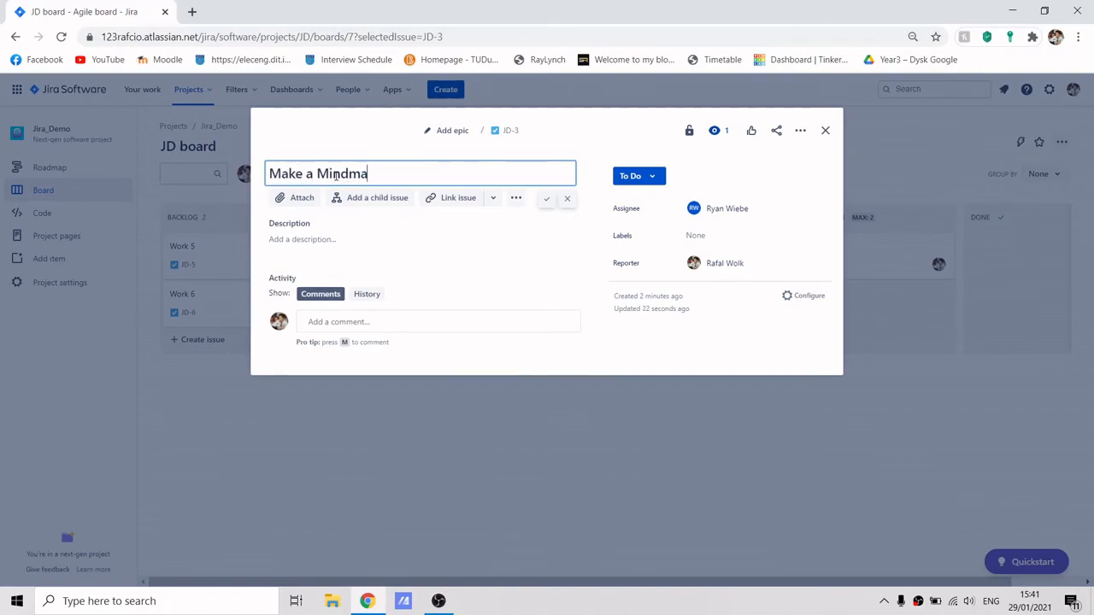
key("Return")
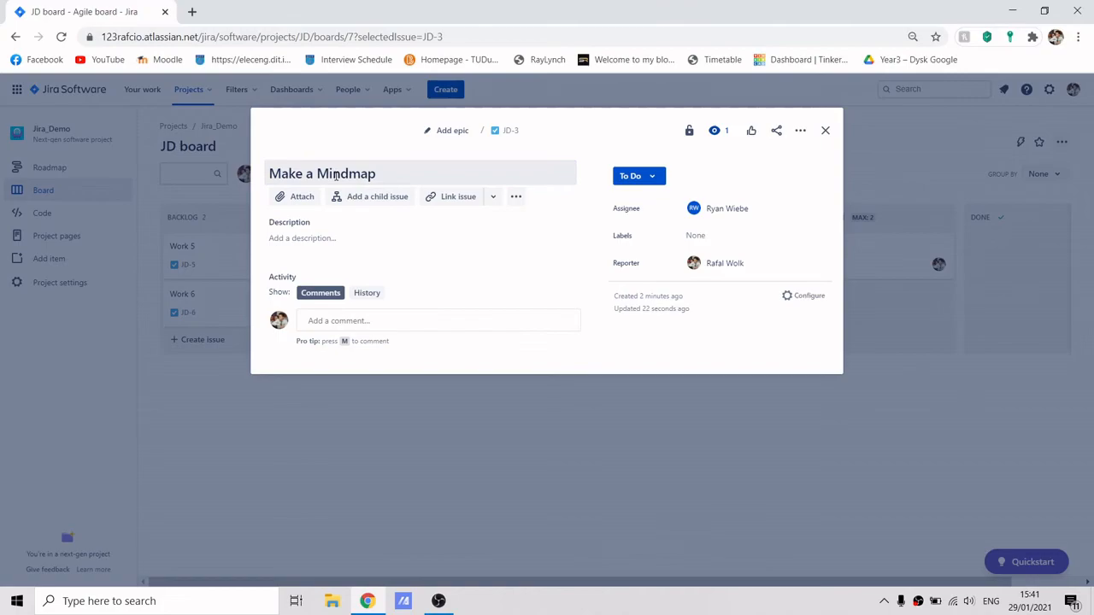
Add a description saying it is a mindmap for moving equipment from a colleague's street.
left_click(313, 238)
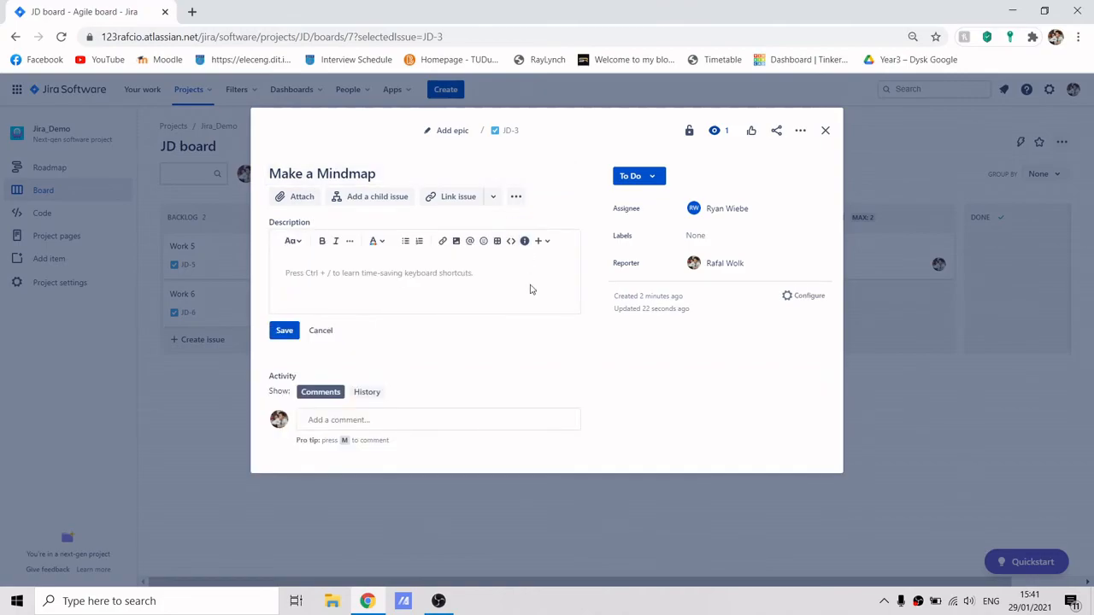
type("Mi")
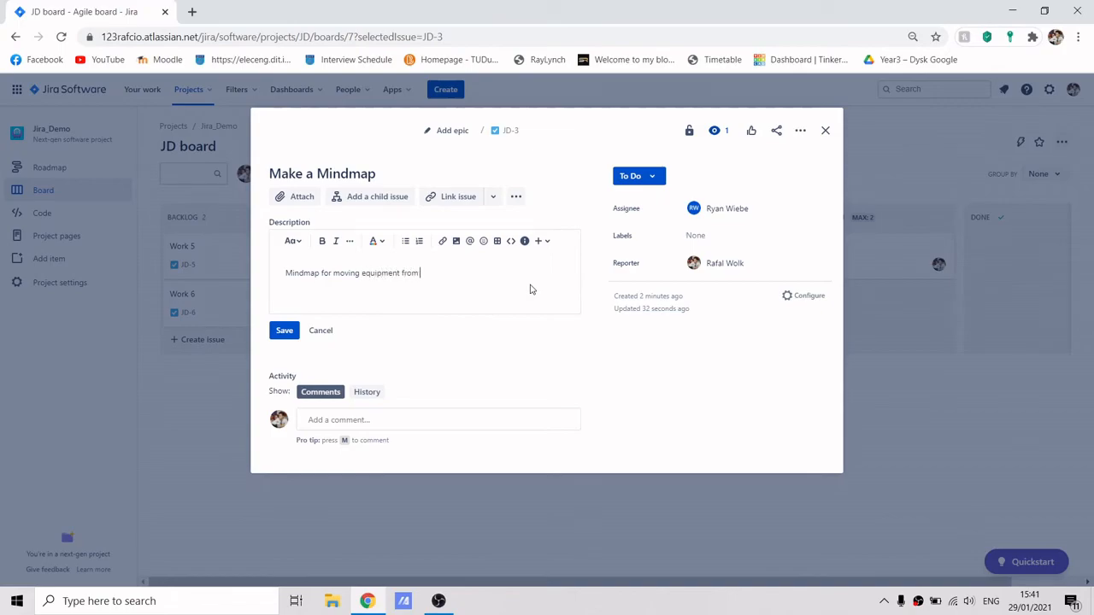
type("street")
left_click(284, 331)
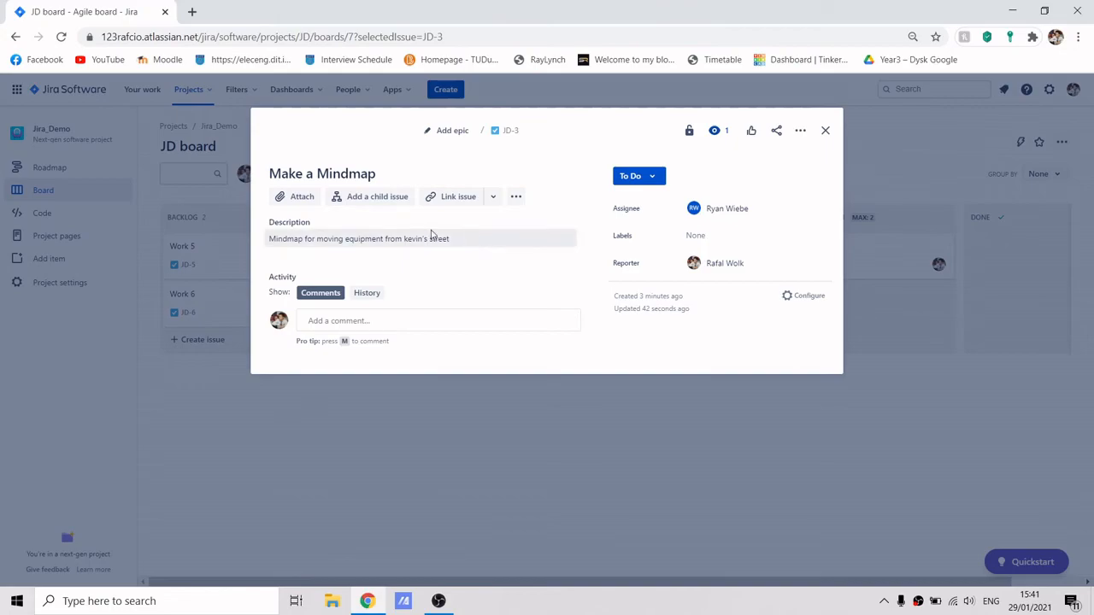
Add a child issue named Make it colourful to the Make a Mindmap issue.
left_click(369, 200)
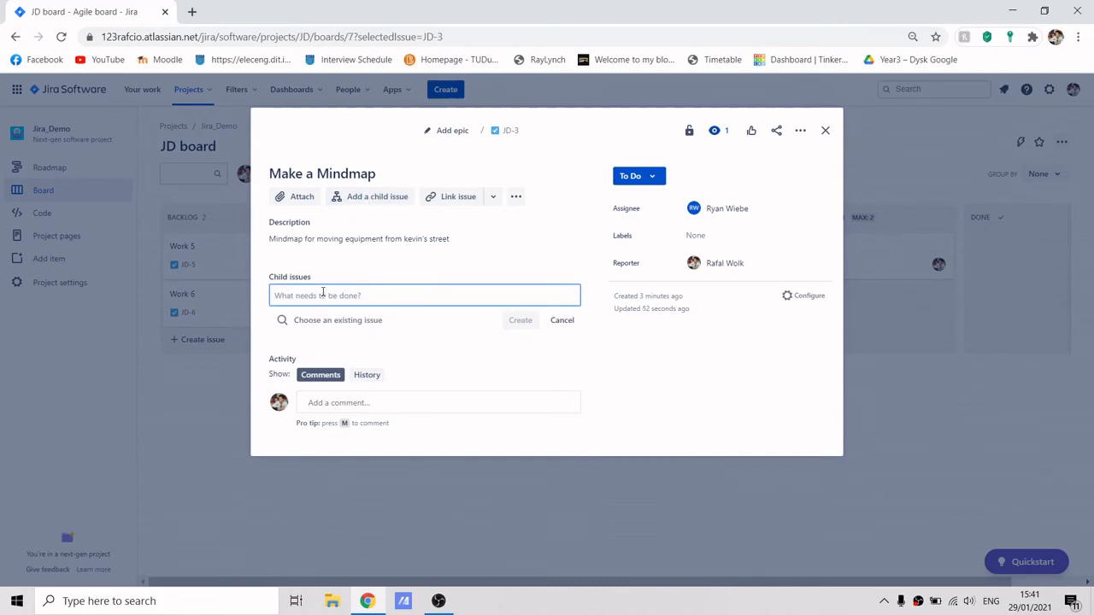
type("Make it colourful")
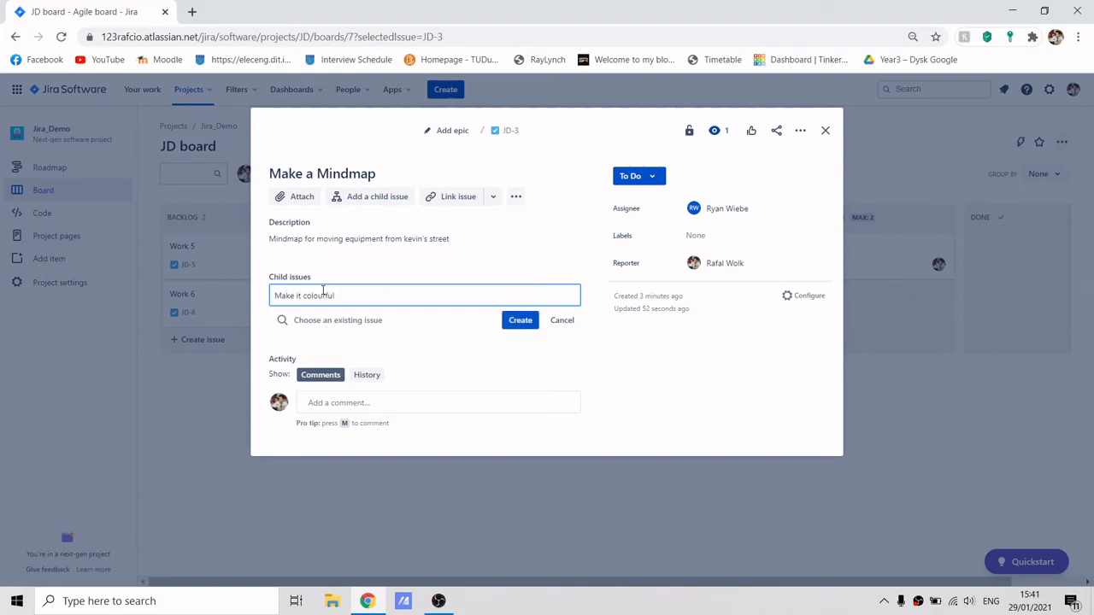
left_click(515, 320)
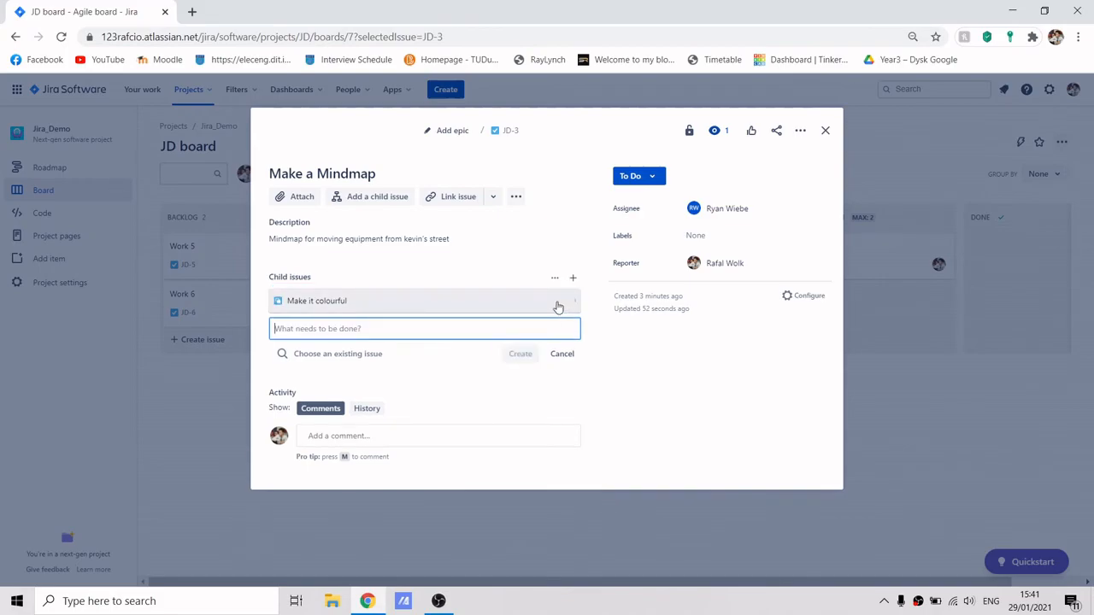
Open the Make it colourful subtask and assign it to another team member.
left_click(427, 309)
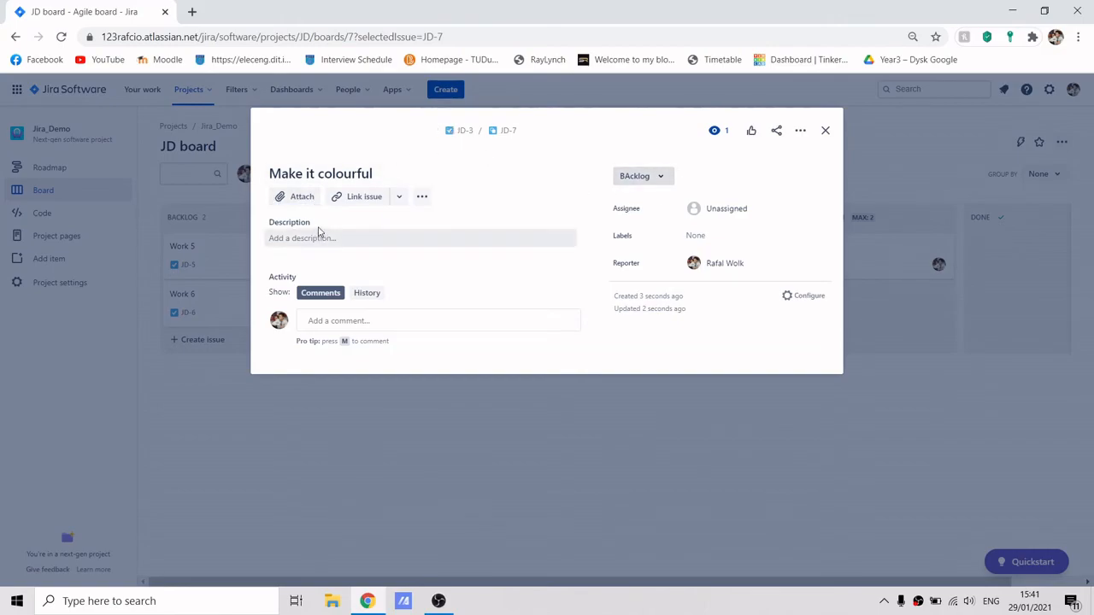
left_click(725, 210)
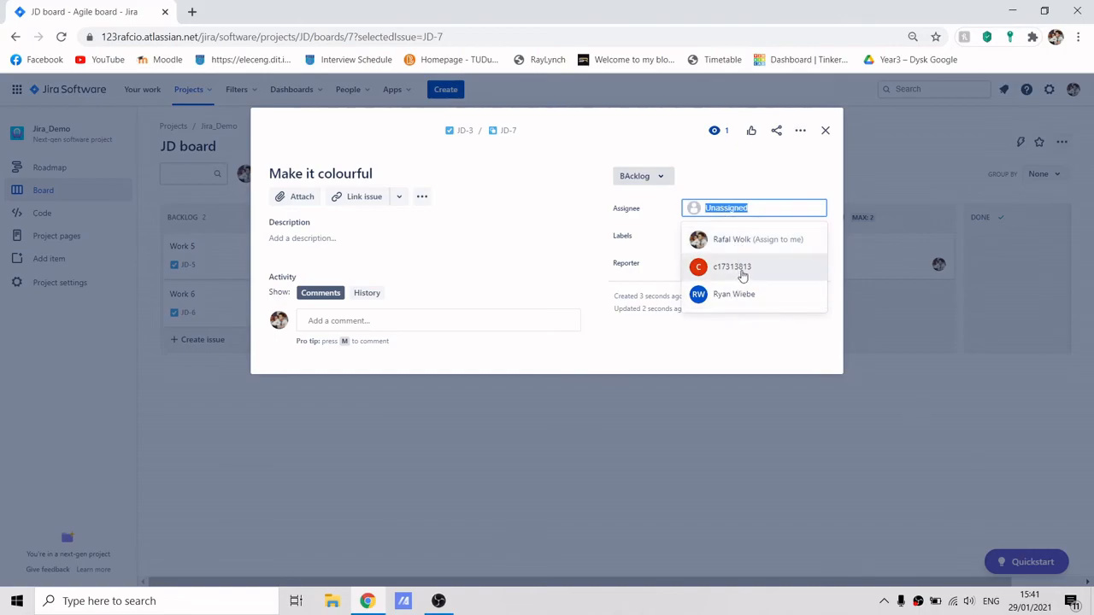
left_click(740, 270)
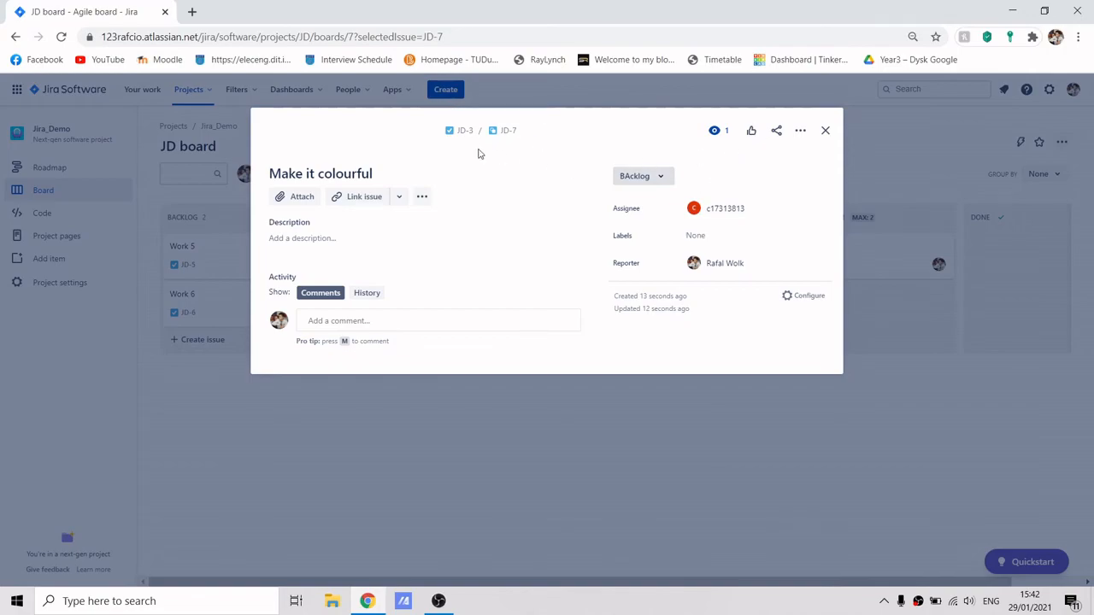
left_click(826, 130)
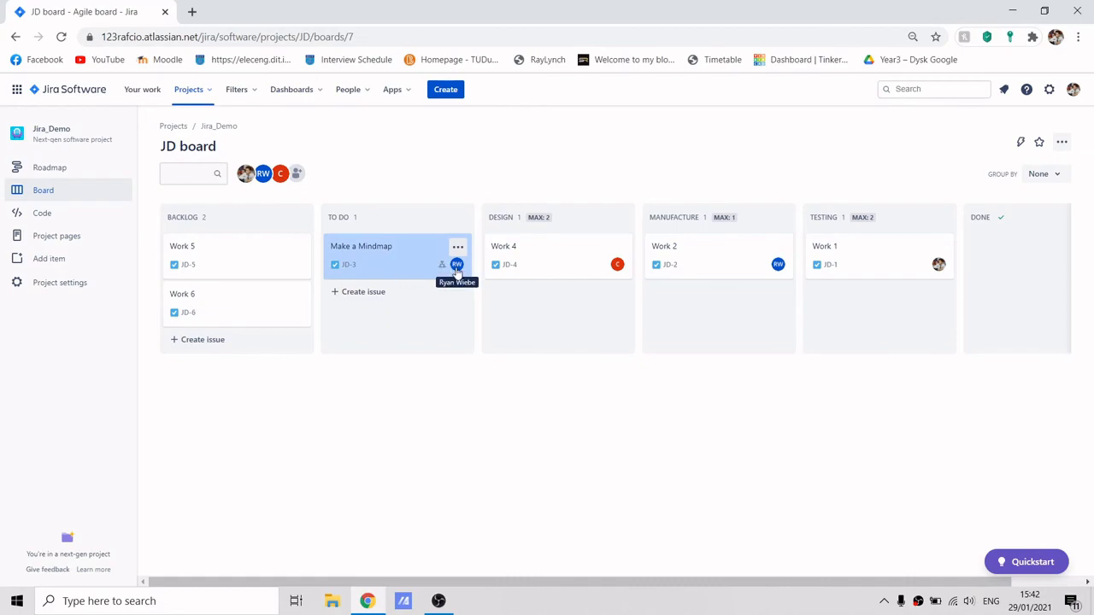
Reopen Make a Mindmap and set its Make it colourful subtask's status to Done.
left_click(373, 260)
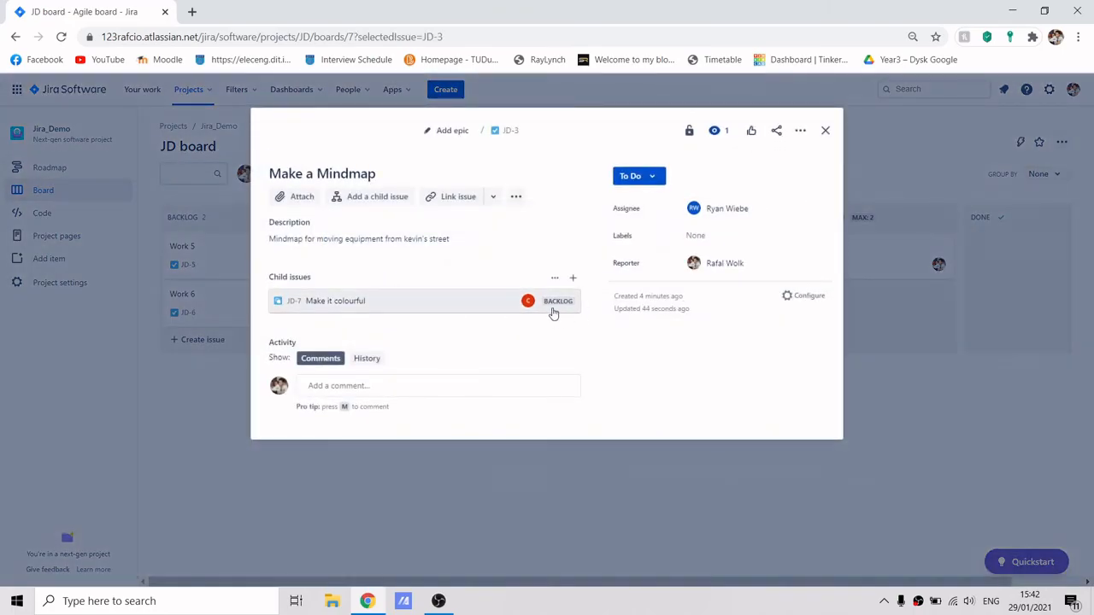
left_click(555, 306)
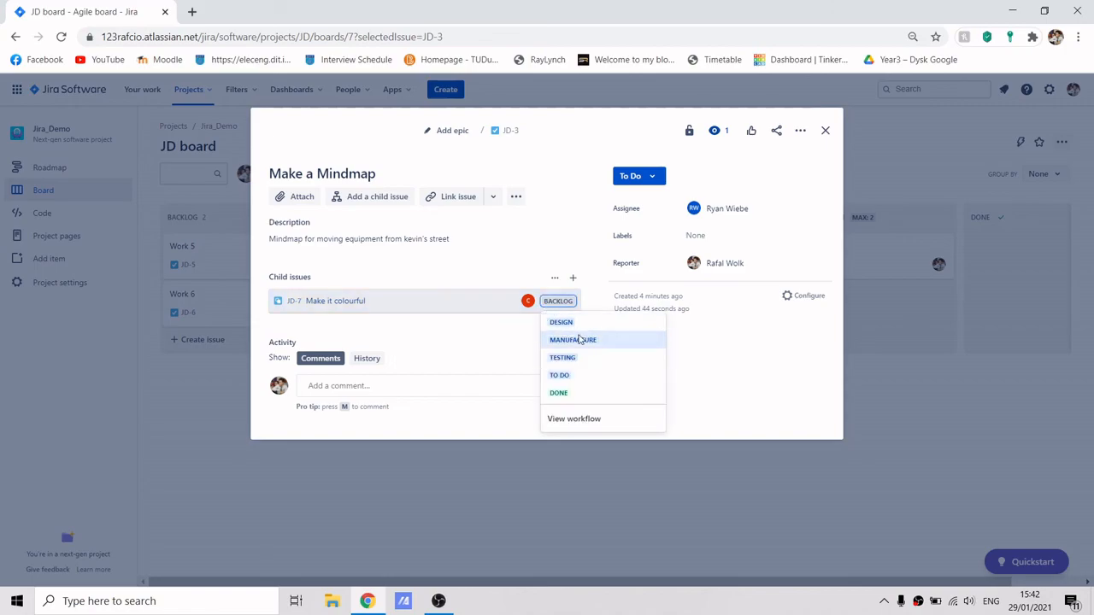
left_click(560, 393)
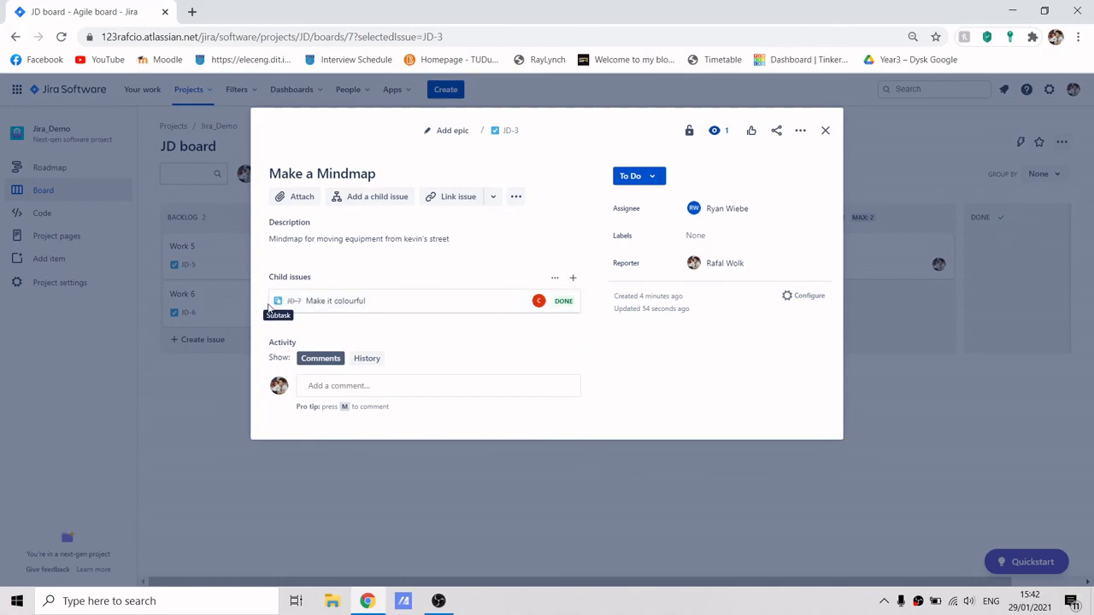
left_click(825, 131)
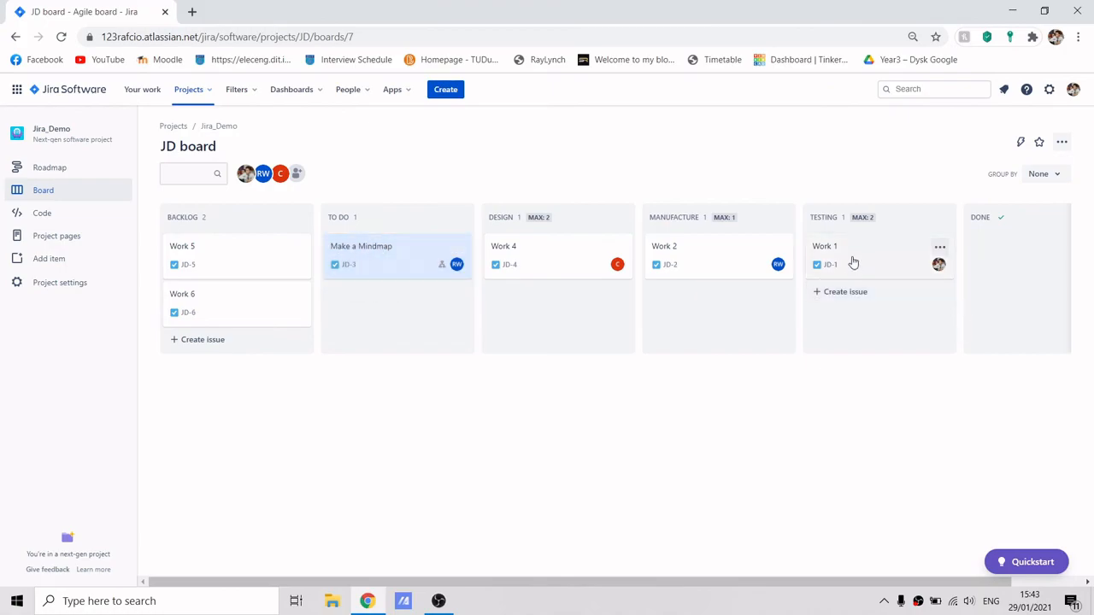
Move Work 1, Work 2, Work 4 and Make a Mindmap into the Done column.
left_click_drag(877, 268, 1009, 257)
left_click_drag(712, 261, 948, 294)
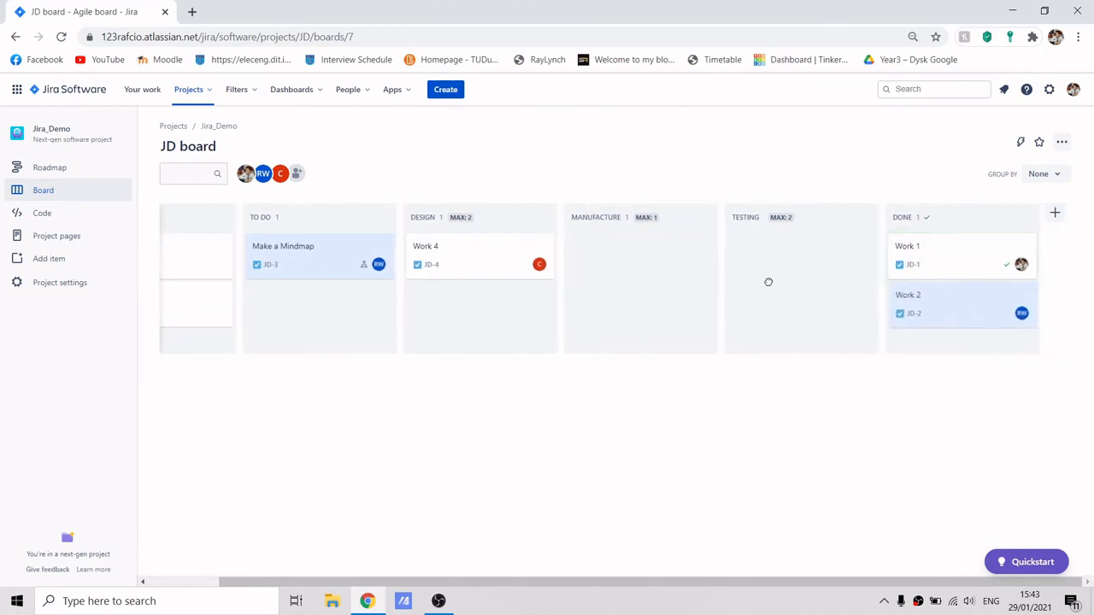
left_click_drag(493, 262, 983, 340)
left_click_drag(327, 259, 949, 398)
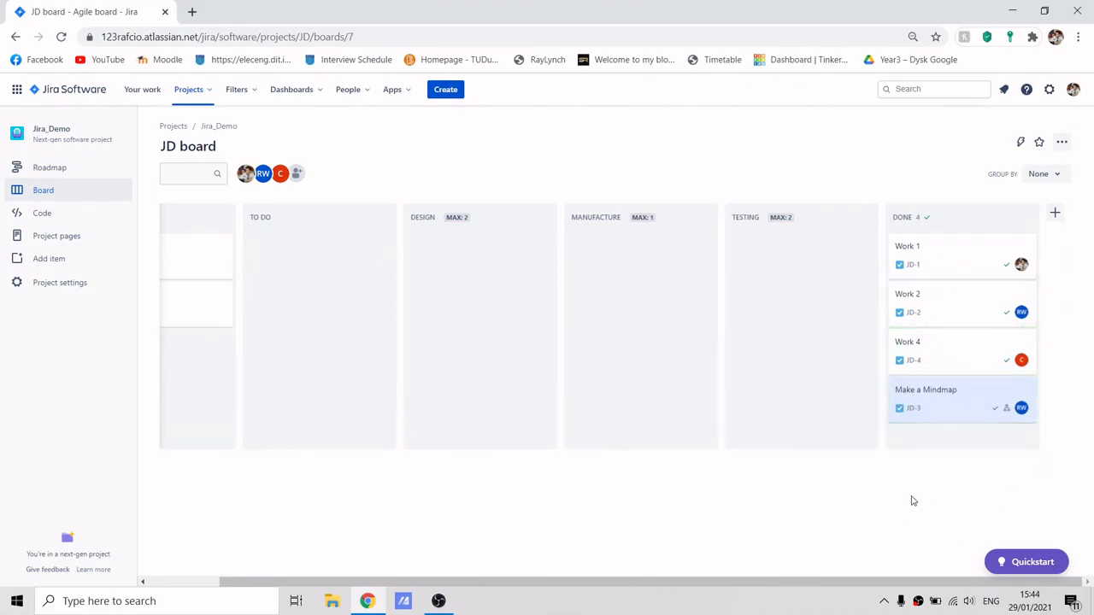